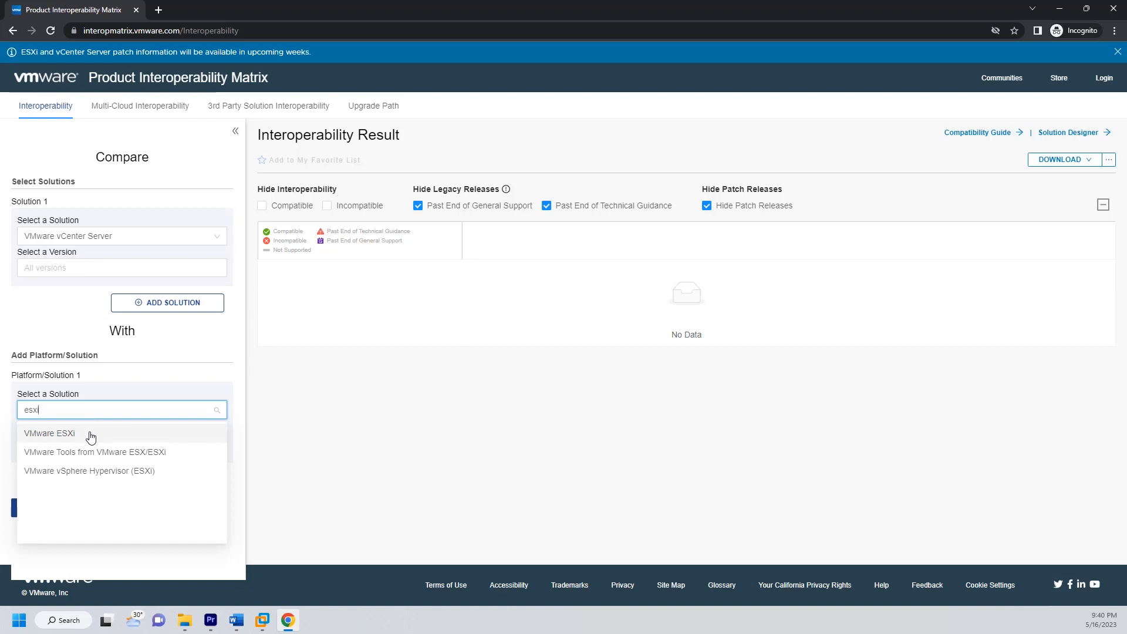
# Step: Choose VMware ESXi as the platform to compare with VMware vCenter Server and check their interoperability
pyautogui.click(90, 434)
pyautogui.click(90, 521)
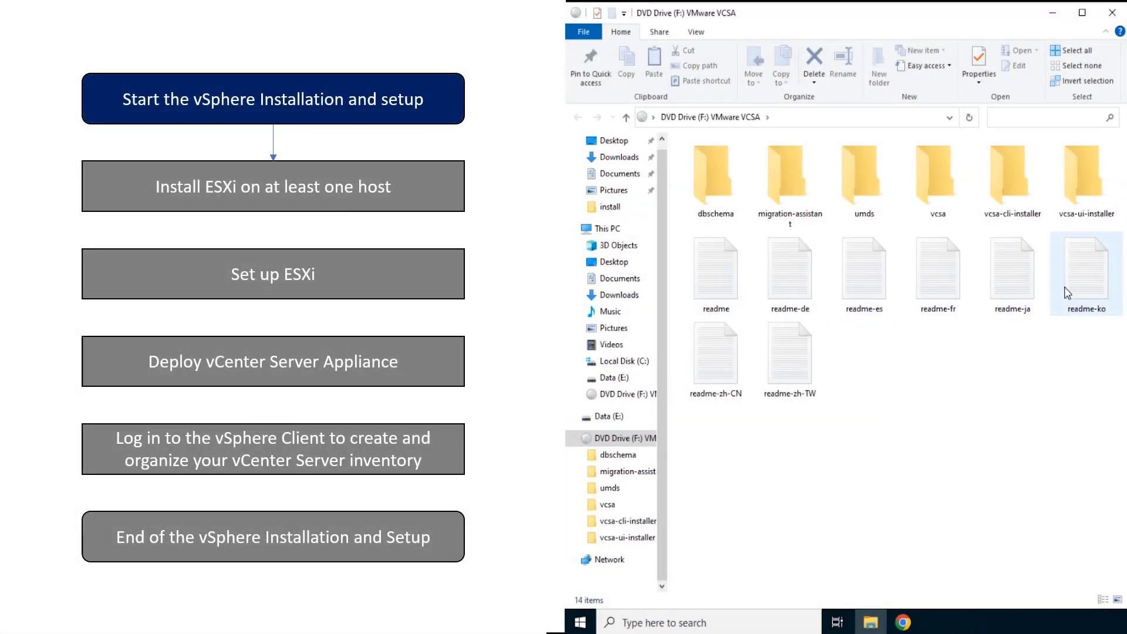
# Step: In File Explorer, browse the VMware VCSA drive to vcsa-ui-installer\win32 and locate the graphical installer application
pyautogui.click(1074, 217)
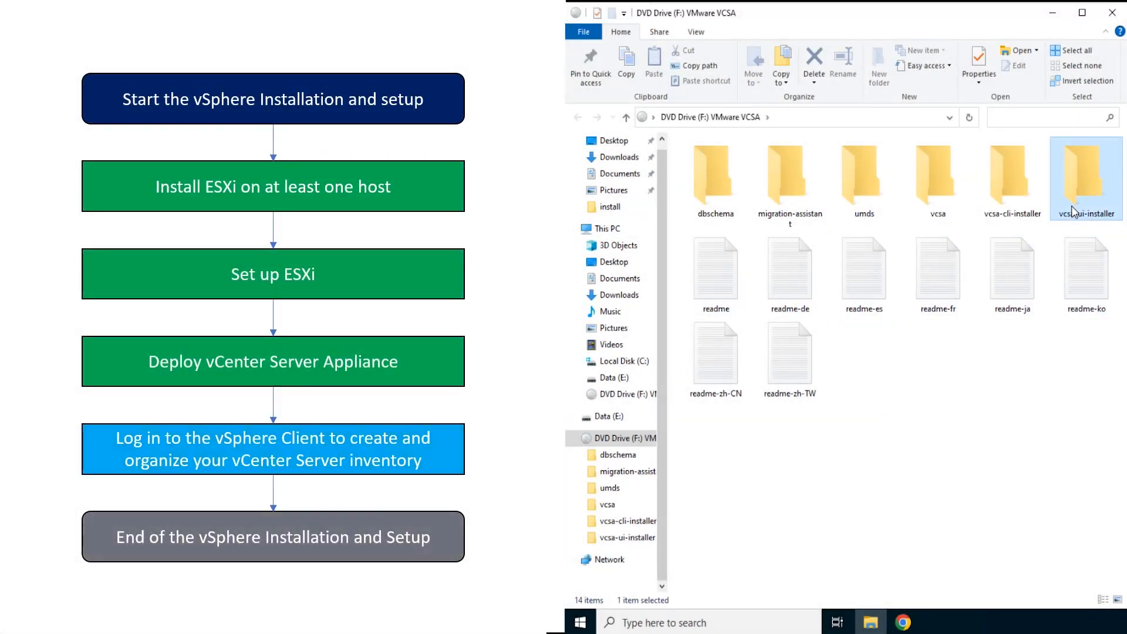
pyautogui.doubleClick(1074, 212)
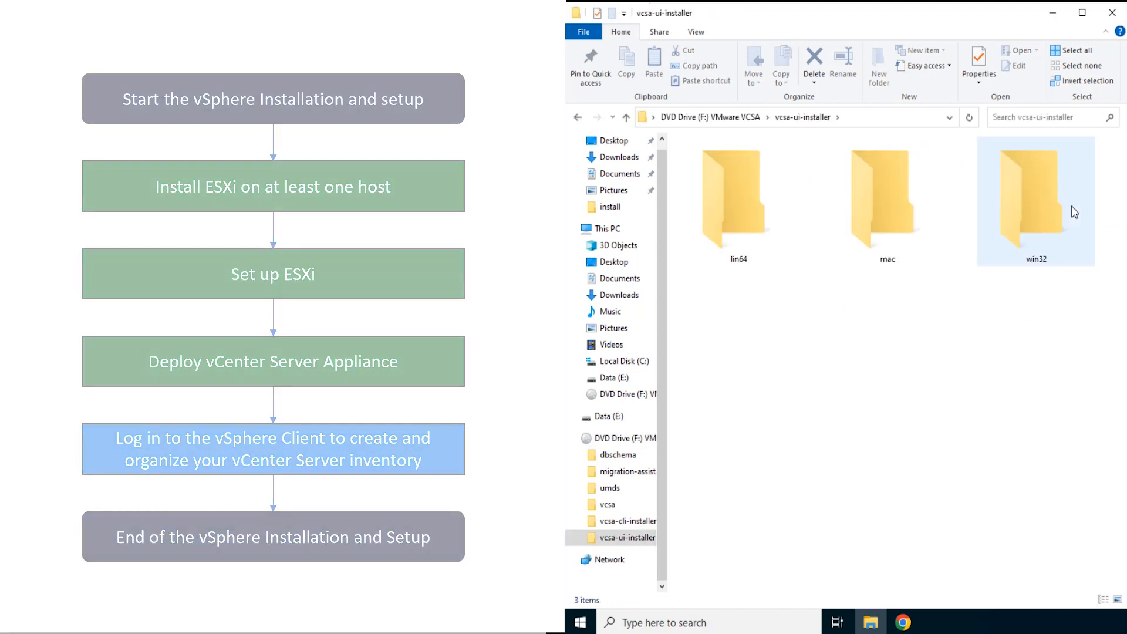
pyautogui.click(1047, 208)
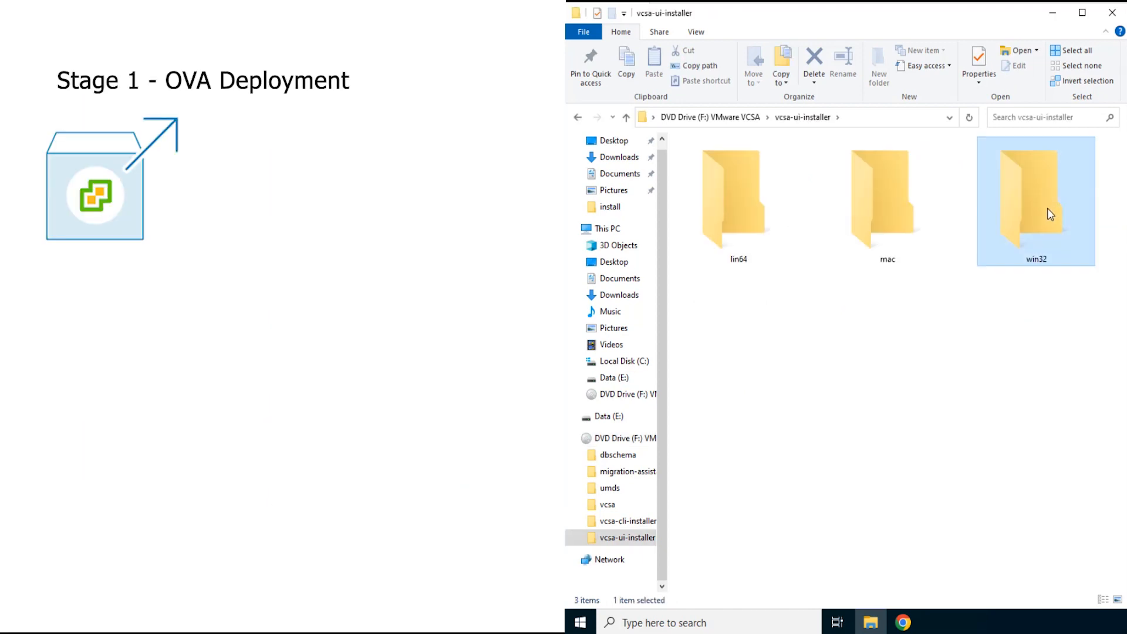
pyautogui.doubleClick(1048, 209)
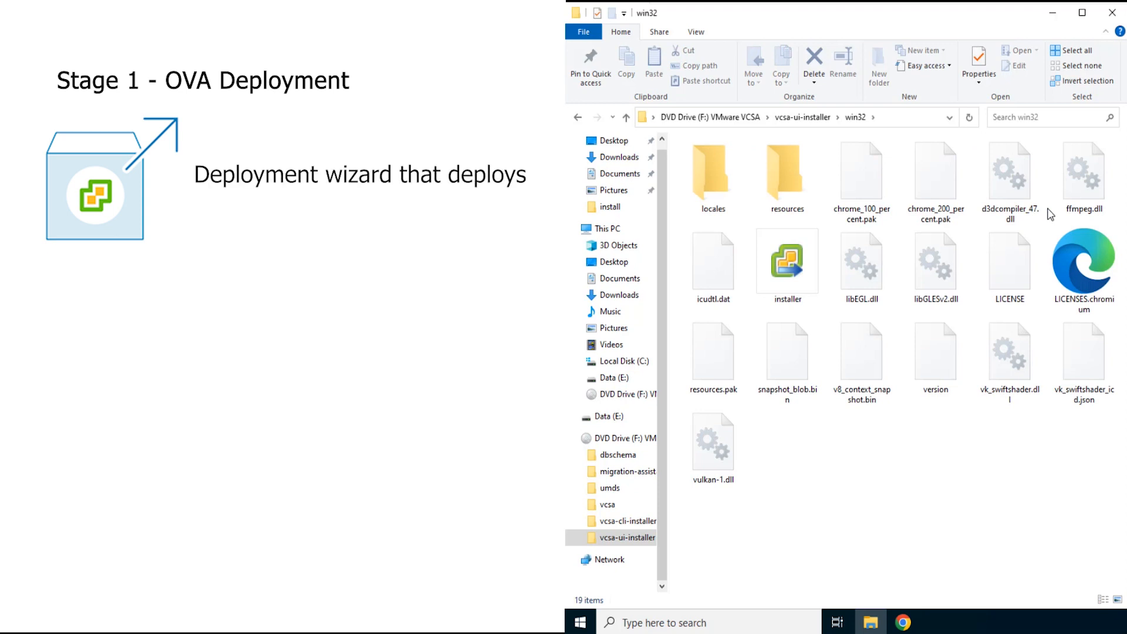
pyautogui.click(806, 266)
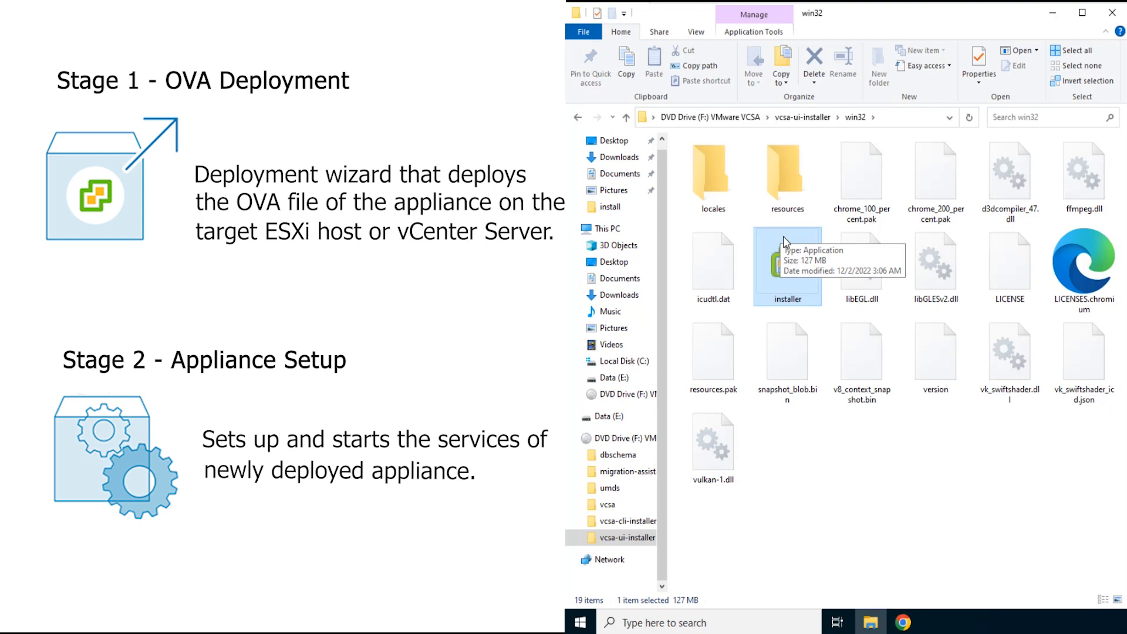
# Step: Return to the VMware VCSA drive root and browse to vcsa-cli-installer\templates\install
pyautogui.click(733, 125)
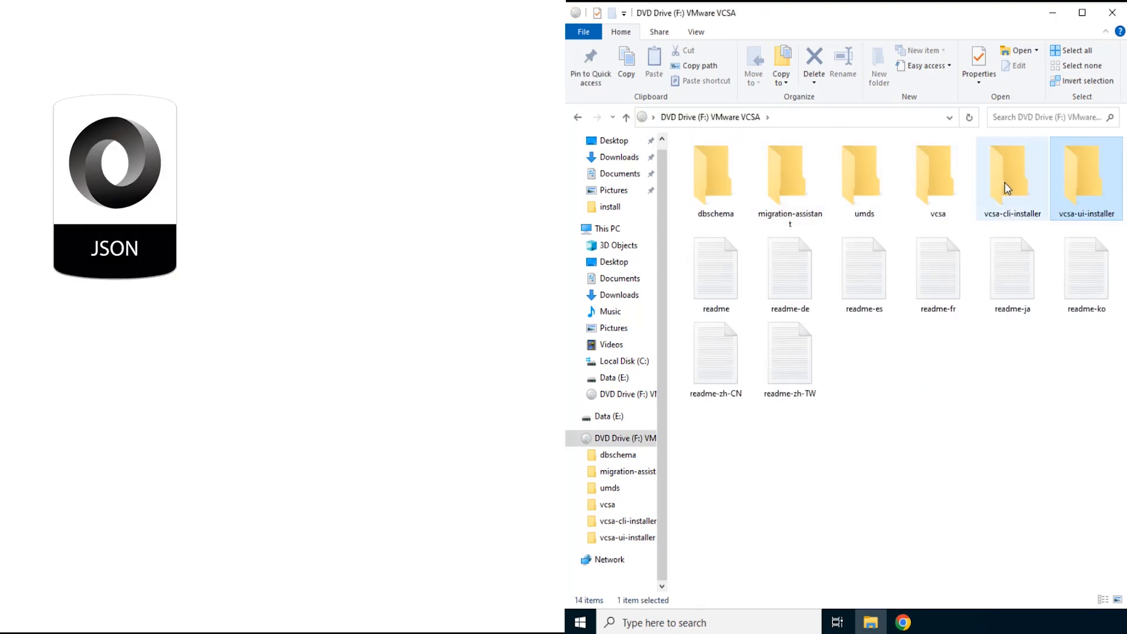
pyautogui.click(1006, 182)
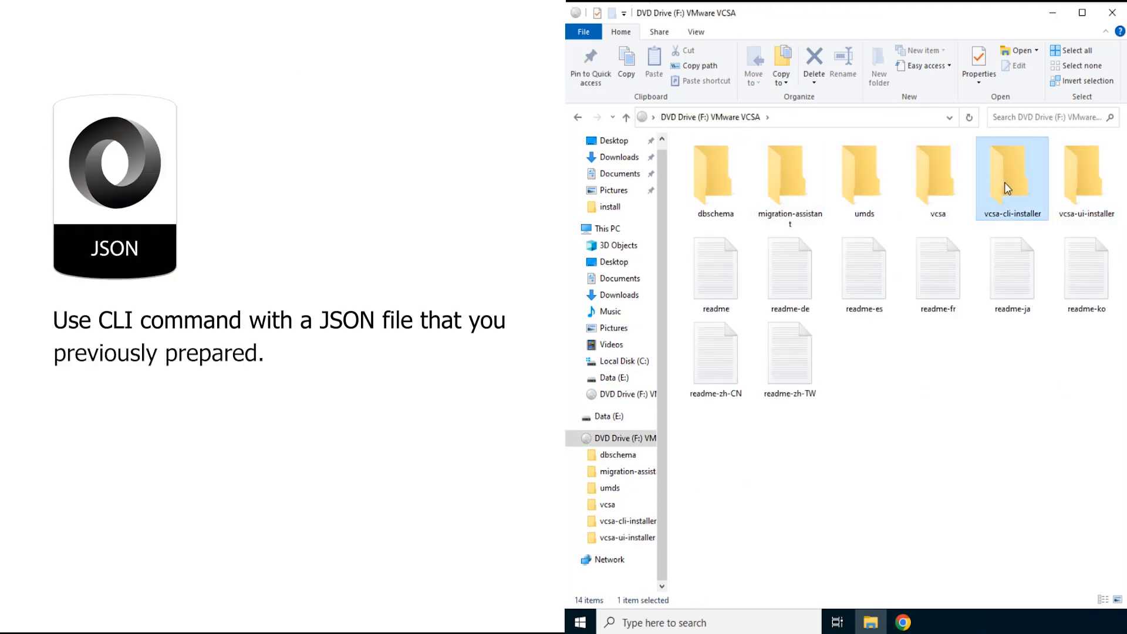
pyautogui.doubleClick(1005, 183)
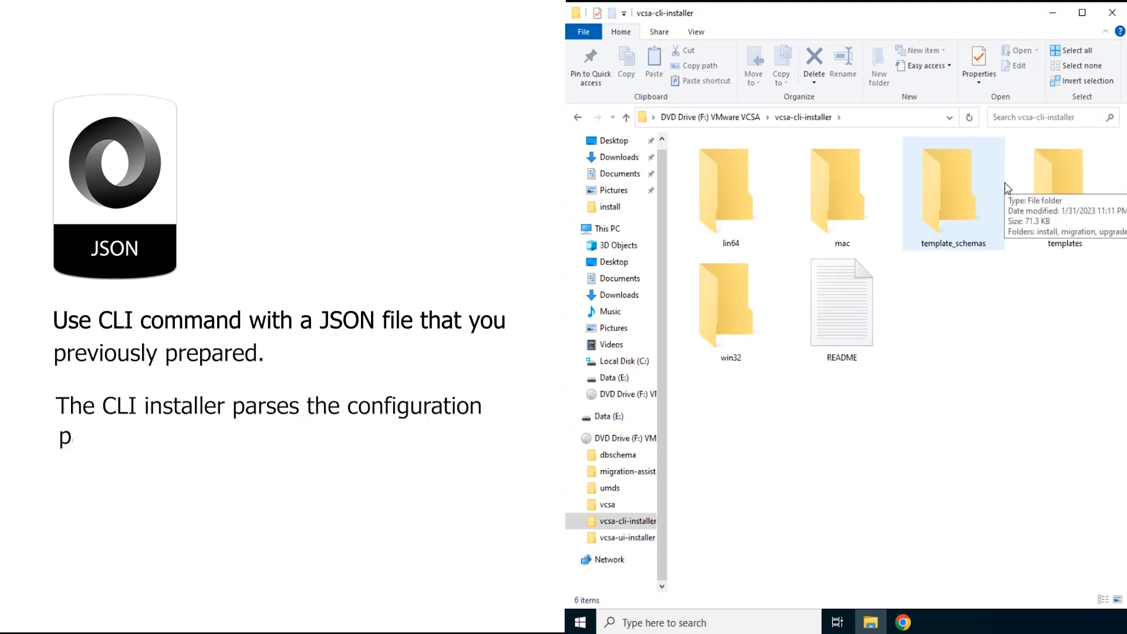
pyautogui.doubleClick(1048, 186)
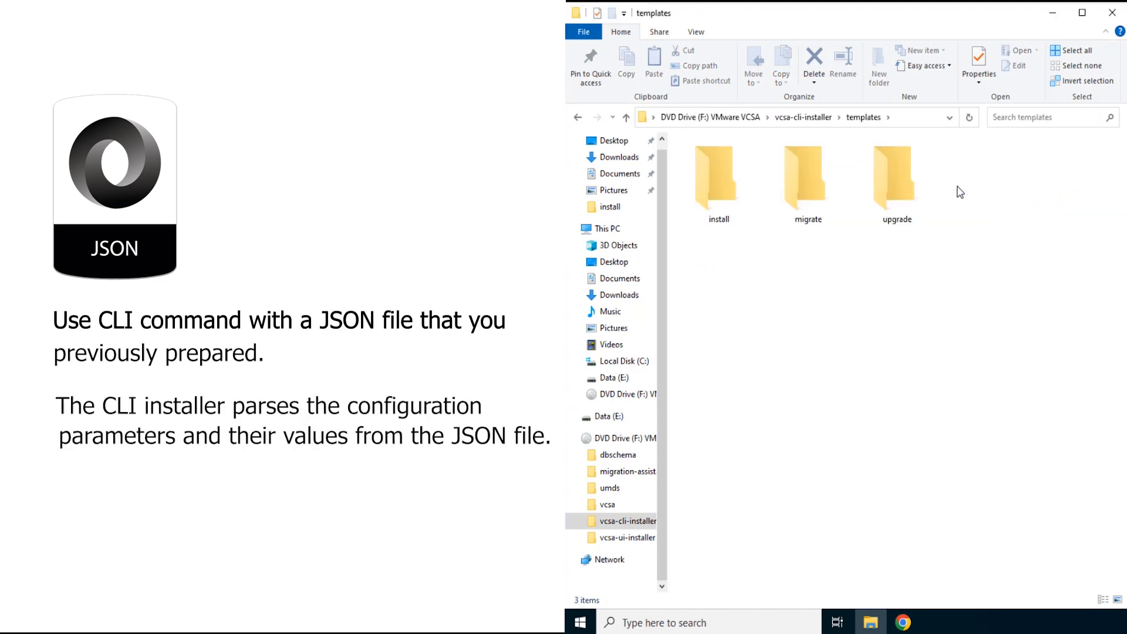
pyautogui.doubleClick(728, 186)
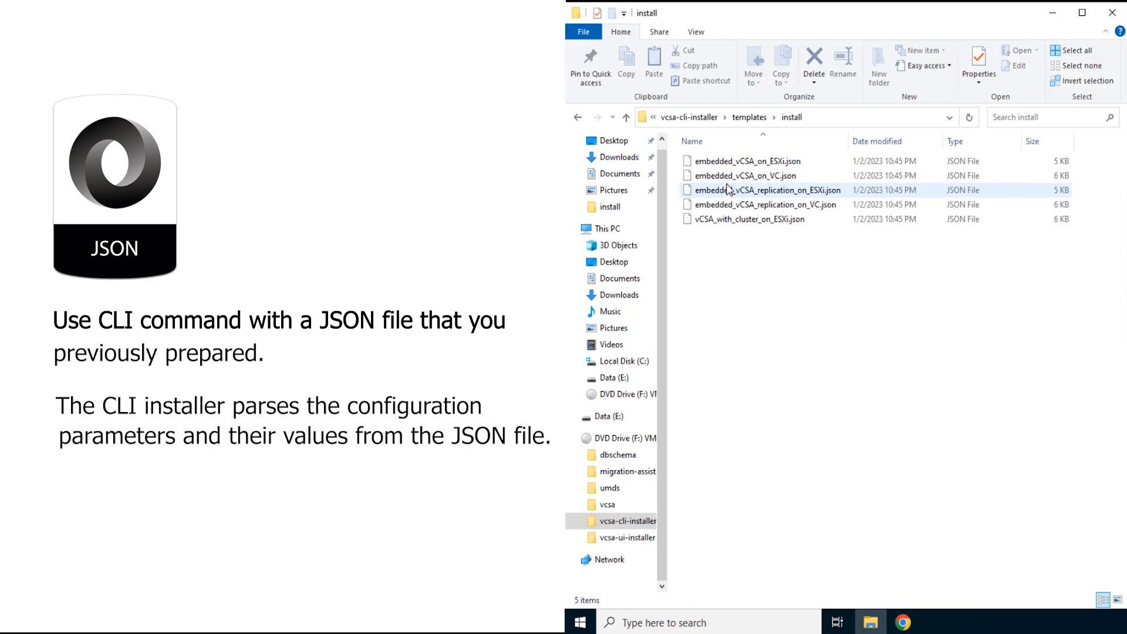
# Step: Open embedded_vCSA_on_ESXi.json in Notepad++ and review its appliance, network, password and CEIP parameters through the end of the file
pyautogui.click(735, 163)
pyautogui.rightClick(735, 164)
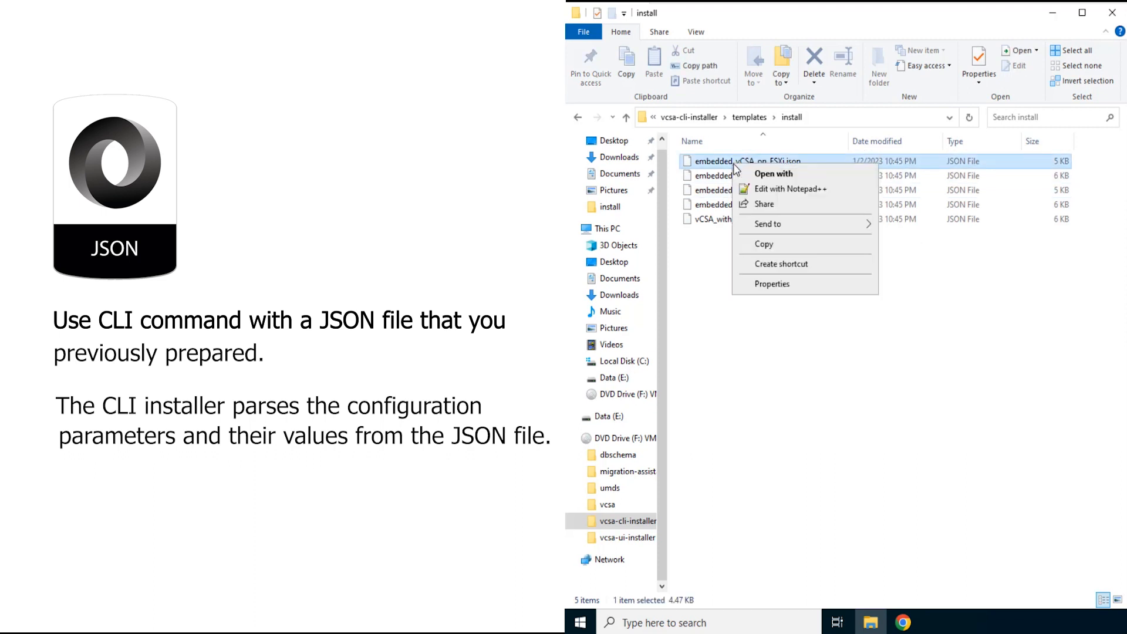
pyautogui.click(764, 188)
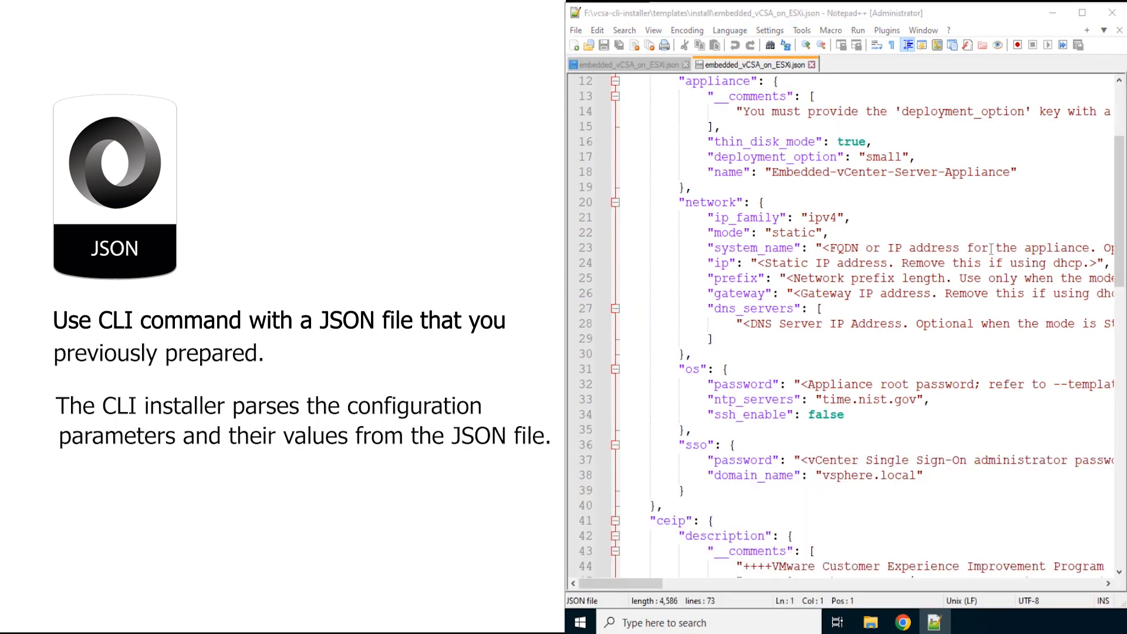
pyautogui.moveTo(1123, 232); pyautogui.dragTo(1124, 368)
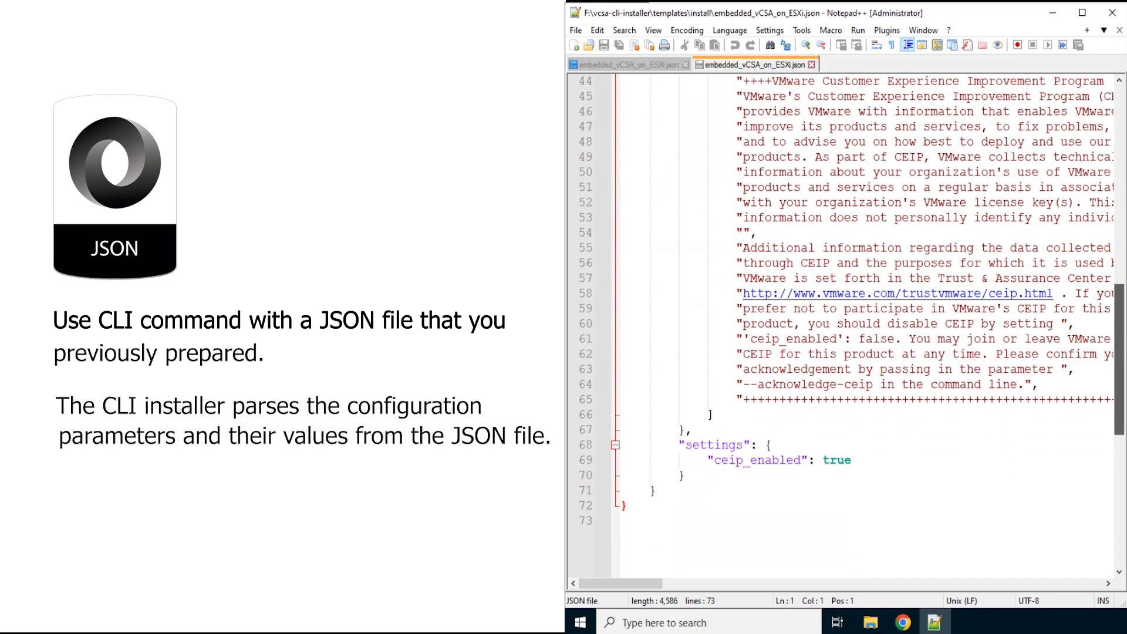
pyautogui.moveTo(1124, 329); pyautogui.dragTo(1123, 333)
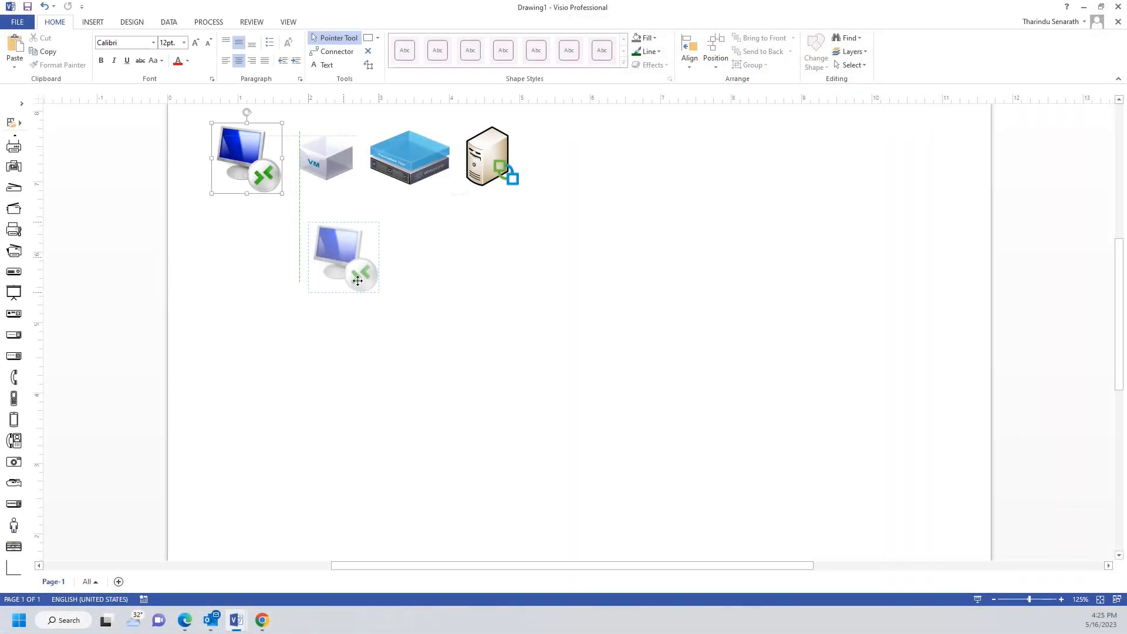
# Step: In Visio, arrange the client computer, ESXi host and server icons in a row, stacking the VM icon on the host
pyautogui.moveTo(288, 198); pyautogui.dragTo(448, 395)
pyautogui.moveTo(410, 158); pyautogui.dragTo(599, 361)
pyautogui.moveTo(492, 156); pyautogui.dragTo(782, 348)
pyautogui.moveTo(324, 160); pyautogui.dragTo(593, 335)
pyautogui.press('Down')
# Step: Add the label "Client Computer 192.168.1.11/24" on two lines, centred above the client computer icon
pyautogui.click(697, 294)
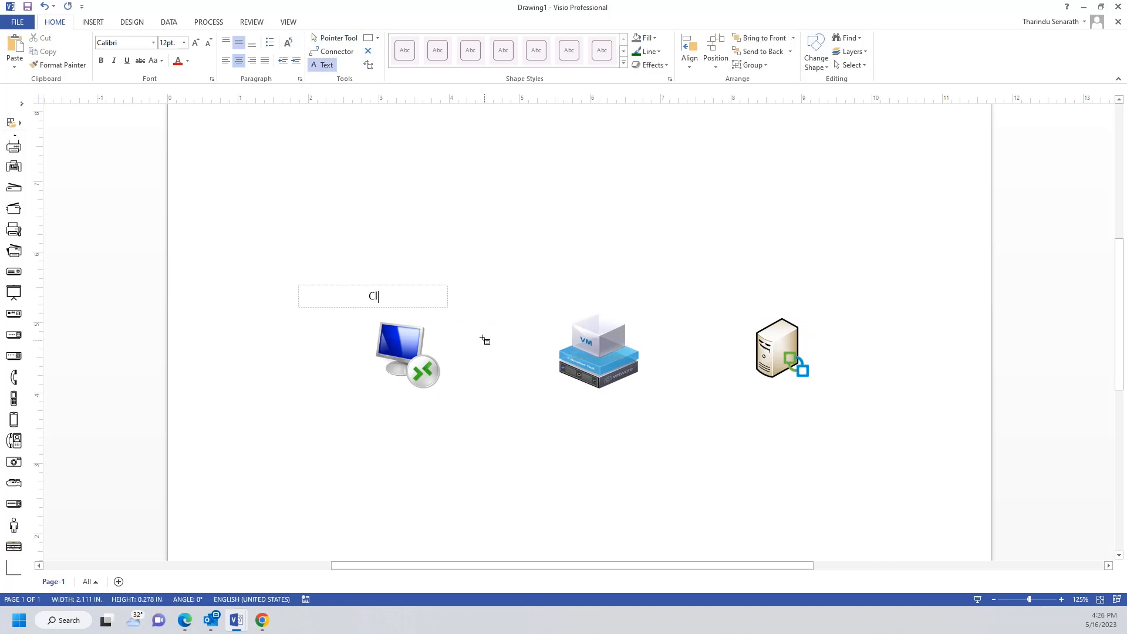
pyautogui.write('ient Computer')
pyautogui.press('Return')
pyautogui.write('192.168.1.11/2')
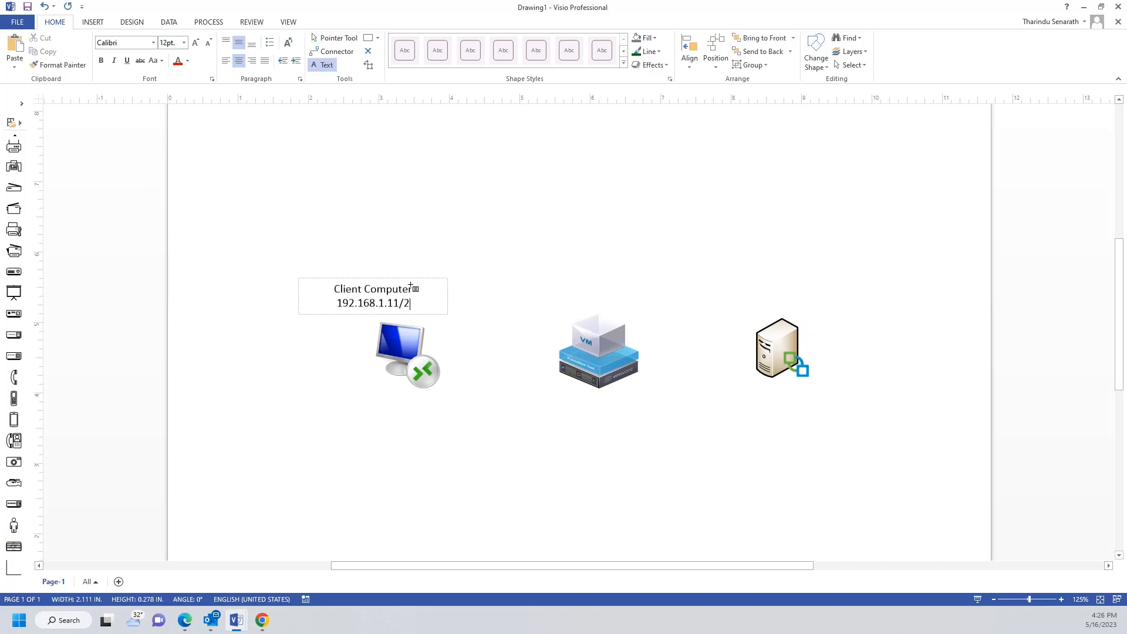
pyautogui.write('4')
pyautogui.click(335, 38)
pyautogui.moveTo(390, 291); pyautogui.dragTo(422, 291)
pyautogui.click(450, 259)
# Step: Add the two-line label "ESXi 01 192.168.1.101" directly beside the ESXi host icon
pyautogui.click(323, 65)
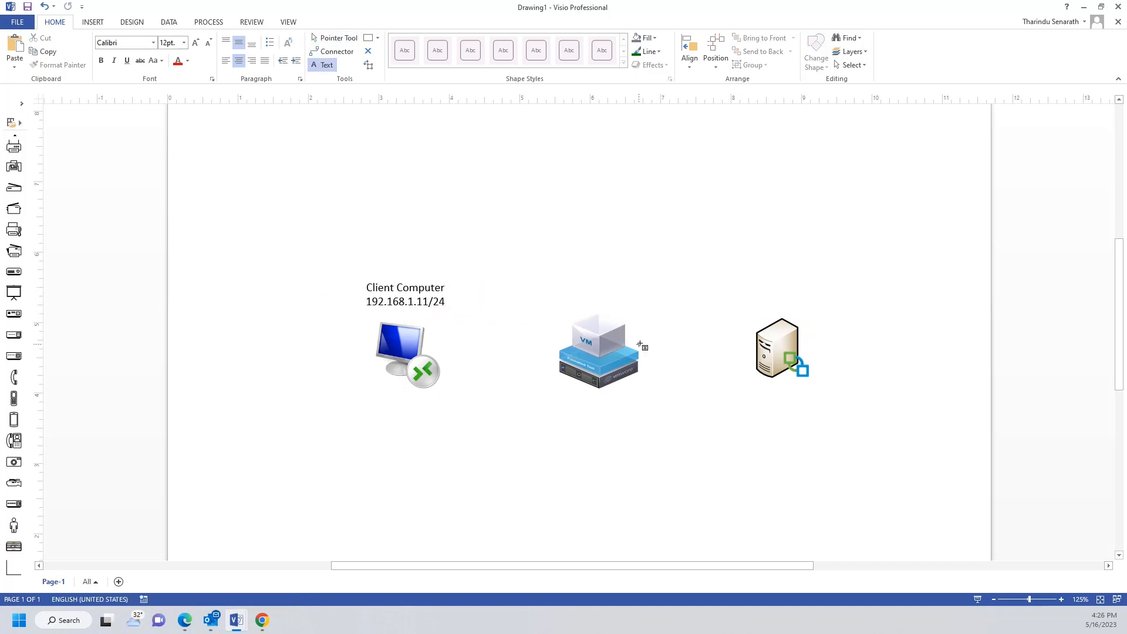
pyautogui.click(640, 345)
pyautogui.write('ESXi 01')
pyautogui.press('Return')
pyautogui.write('192.168.1.101')
pyautogui.click(335, 38)
pyautogui.moveTo(612, 346); pyautogui.dragTo(674, 346)
pyautogui.click(664, 375)
# Step: Label the server icon "AD/DNS 192.168.1.10/24" above it and append "/24" to the ESXi 01 address
pyautogui.click(323, 65)
pyautogui.click(764, 273)
pyautogui.write('AD/DNS')
pyautogui.press('Return')
pyautogui.write('192.168.1.101/24')
pyautogui.click(334, 38)
pyautogui.moveTo(763, 276); pyautogui.dragTo(783, 297)
pyautogui.doubleClick(693, 348)
pyautogui.write('/24')
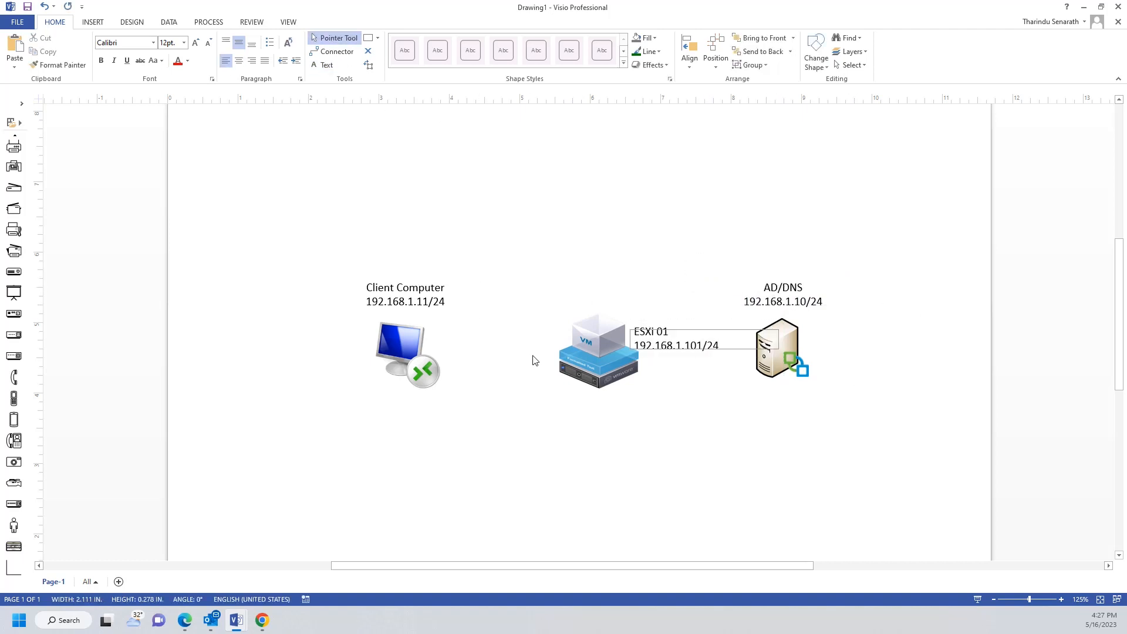
# Step: Add the two-line label "Vcenter Server 192.168.1.23/24" above the VM icon
pyautogui.click(323, 66)
pyautogui.click(572, 292)
pyautogui.write('Vcenter Server')
pyautogui.press('Return')
pyautogui.write('192.168.1.23/24')
pyautogui.click(230, 63)
pyautogui.click(335, 39)
pyautogui.moveTo(545, 300); pyautogui.dragTo(590, 302)
pyautogui.click(591, 264)
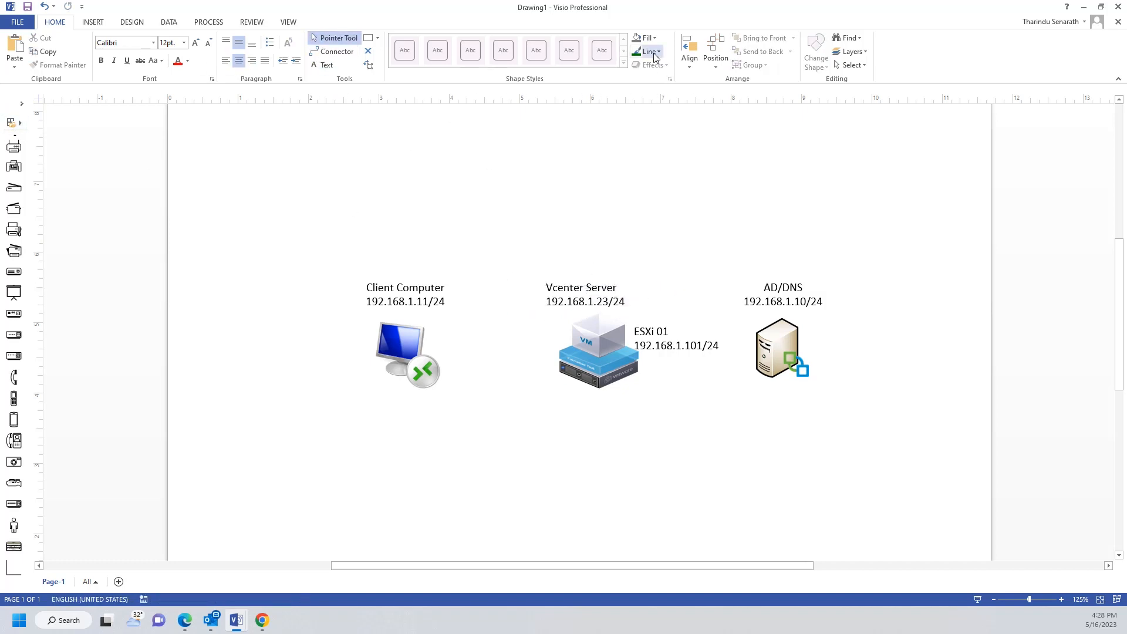
# Step: Draw a horizontal network line below the icons and connect the client, ESXi host and AD/DNS server to it with vertical lines
pyautogui.click(378, 38)
pyautogui.click(390, 81)
pyautogui.moveTo(335, 432); pyautogui.dragTo(876, 432)
pyautogui.moveTo(397, 376); pyautogui.dragTo(397, 432)
pyautogui.moveTo(599, 390); pyautogui.dragTo(599, 432)
pyautogui.moveTo(773, 378); pyautogui.dragTo(773, 431)
pyautogui.click(334, 37)
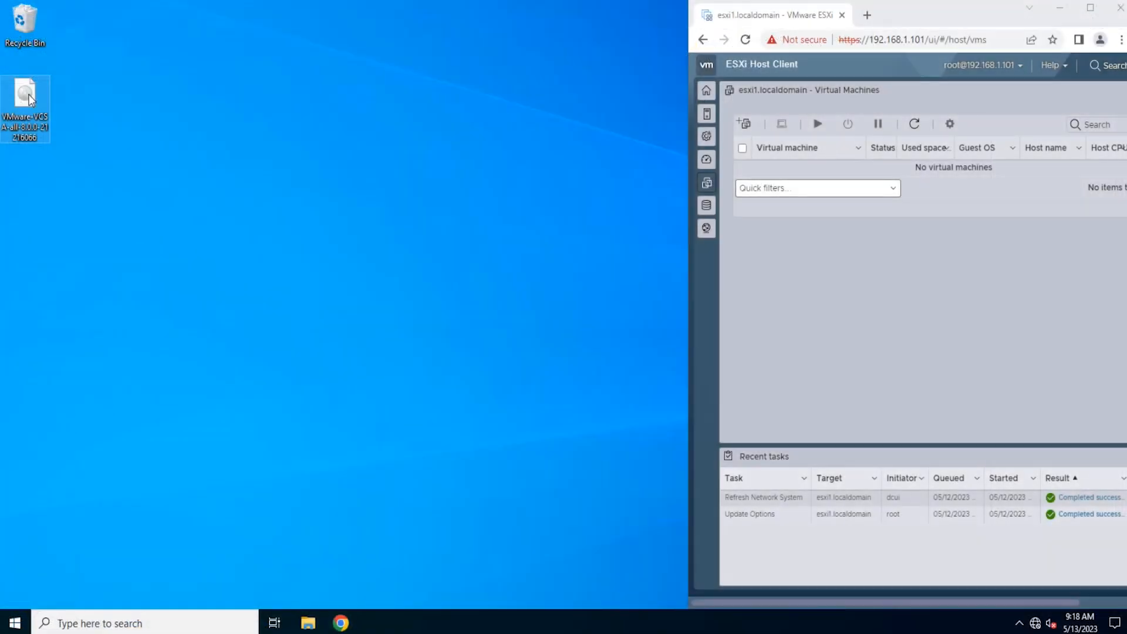
# Step: Mount the VMware VCSA disc image from the desktop and open its vcsa-ui-installer\win32 folder
pyautogui.rightClick(30, 100)
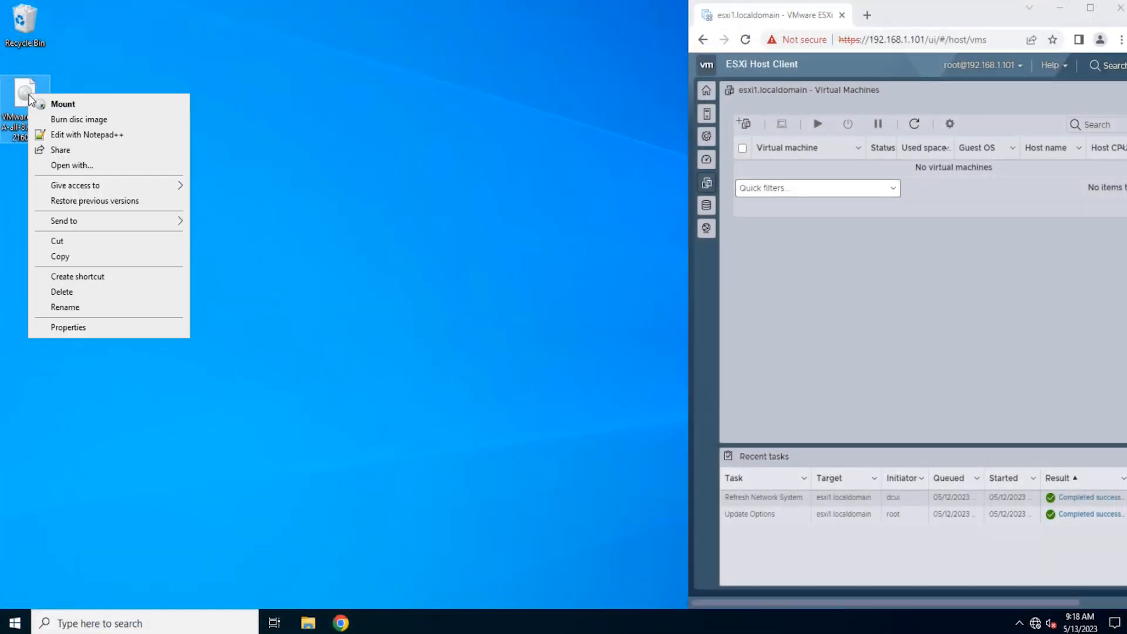
pyautogui.click(55, 103)
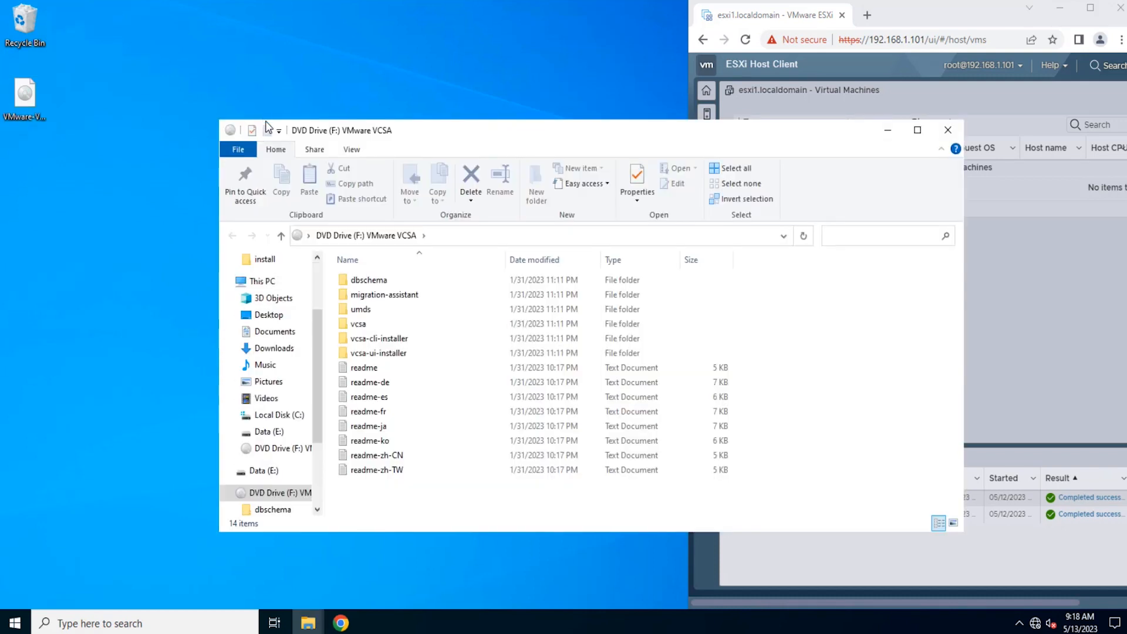
pyautogui.click(398, 355)
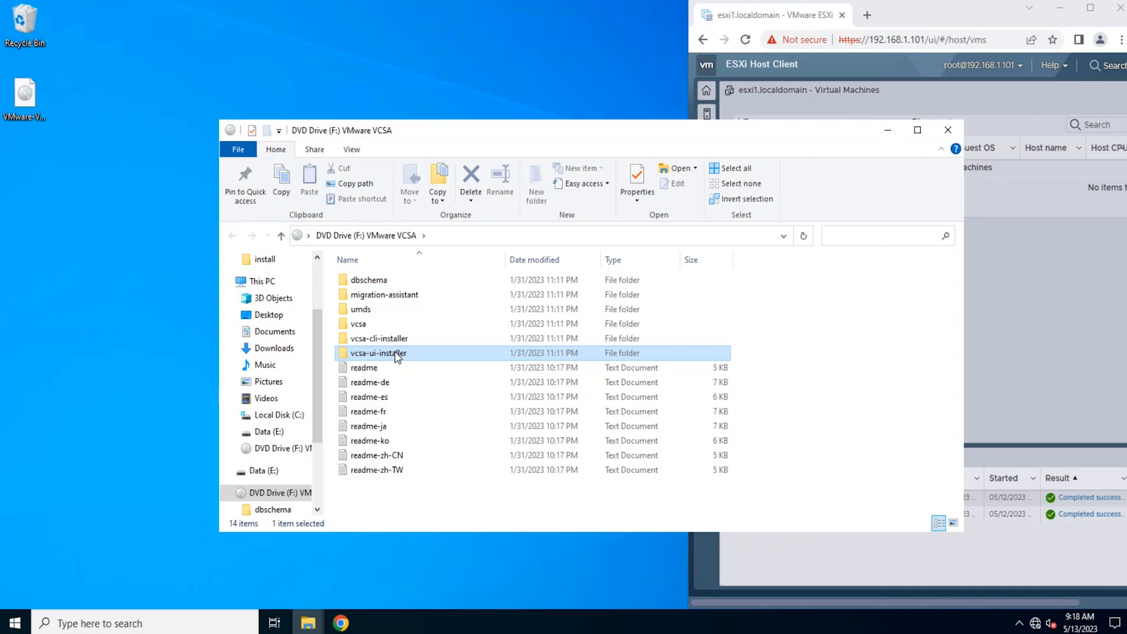
pyautogui.doubleClick(398, 355)
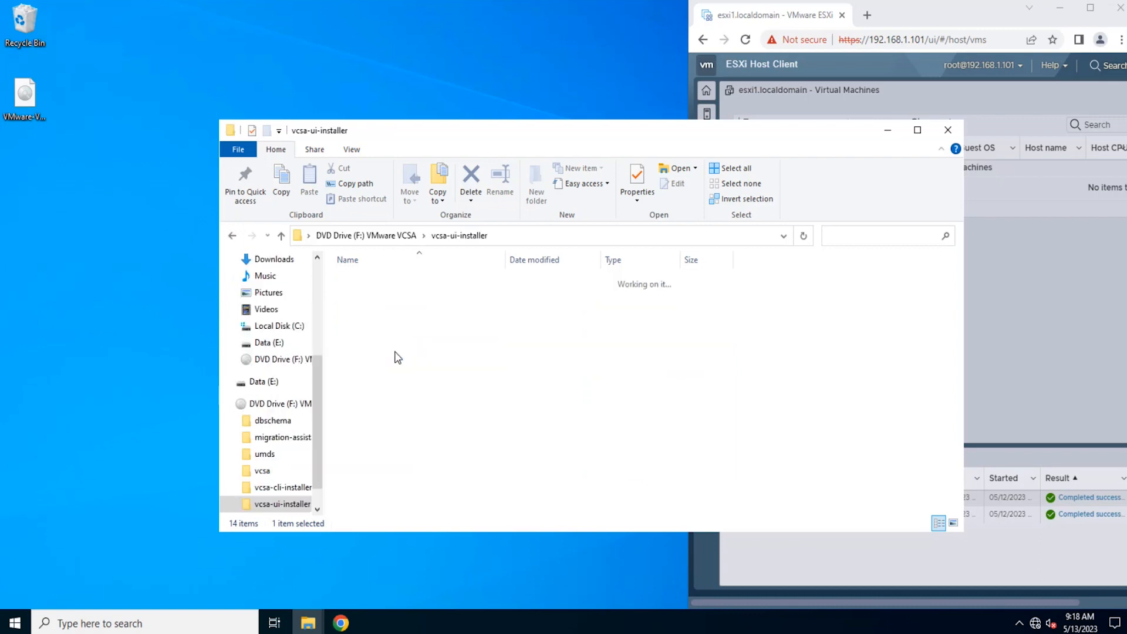
pyautogui.click(396, 315)
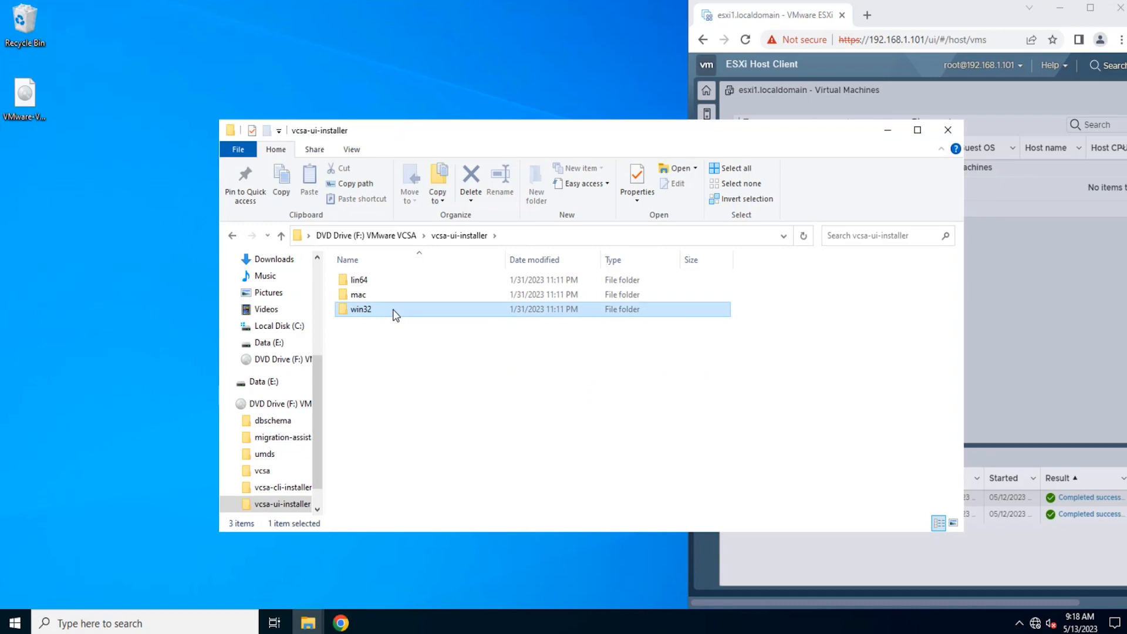
pyautogui.doubleClick(396, 316)
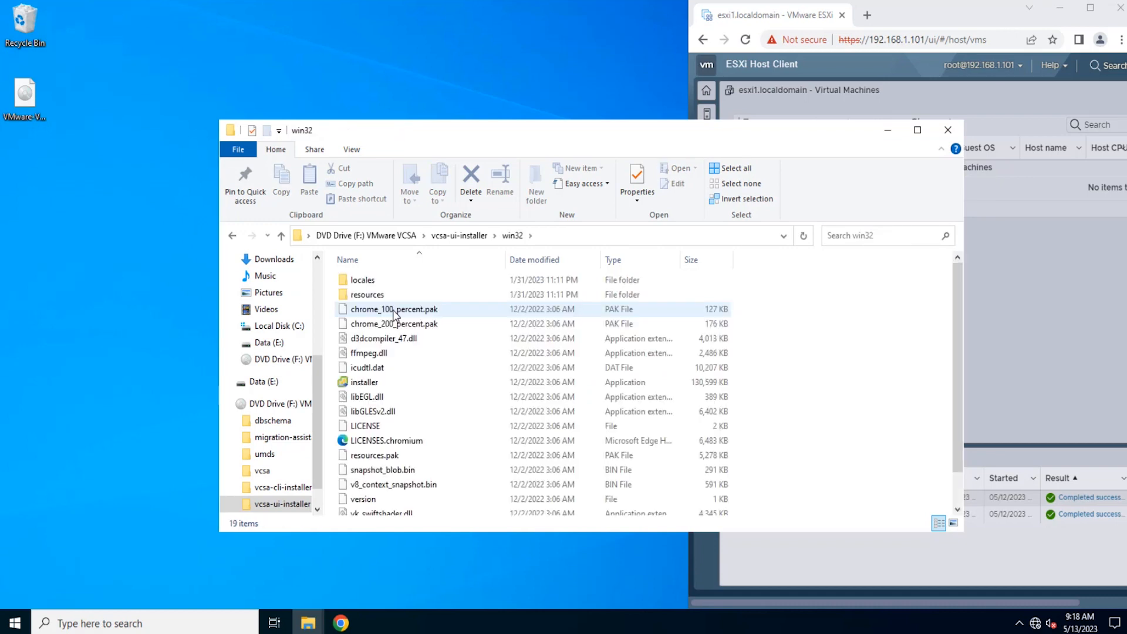
# Step: Run the vCenter Server installer as administrator and minimize the folder window
pyautogui.click(403, 384)
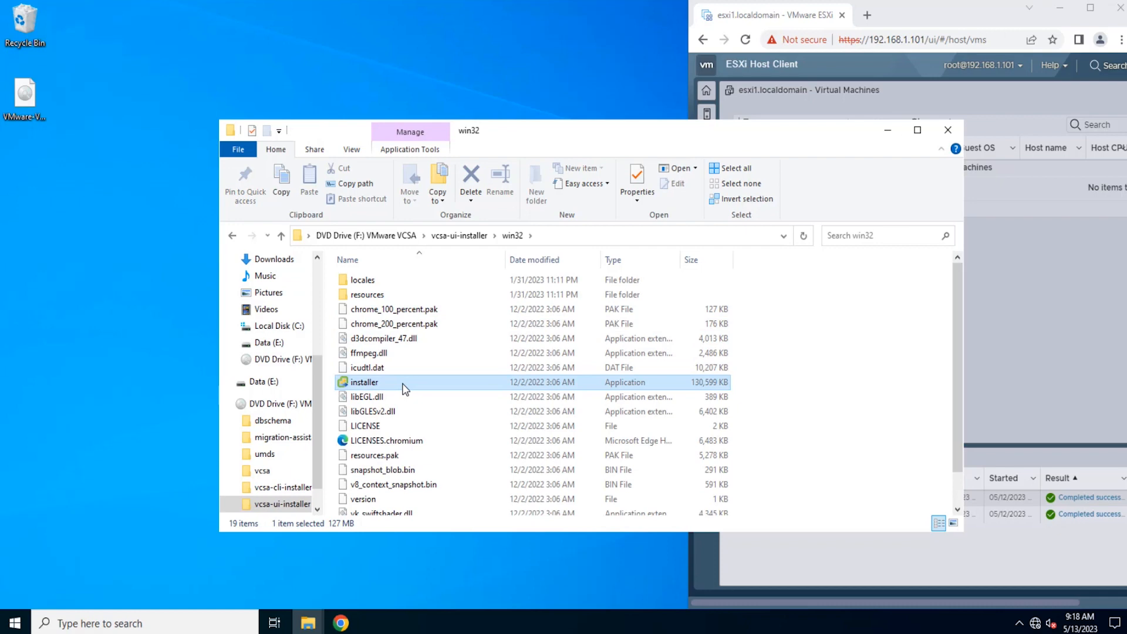
pyautogui.rightClick(405, 389)
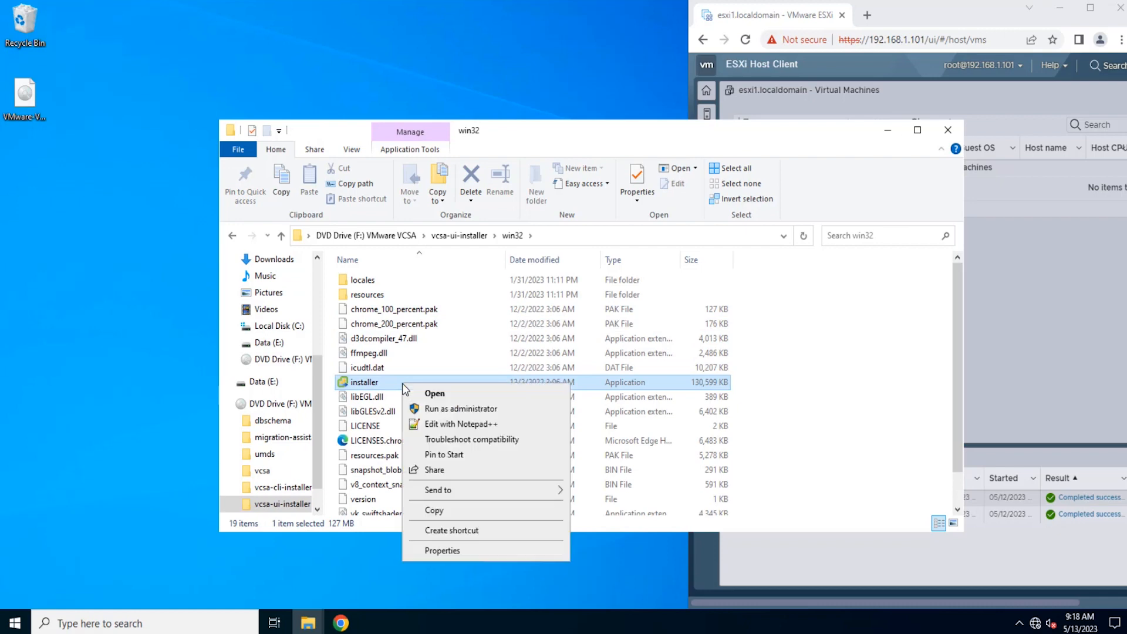
pyautogui.click(432, 409)
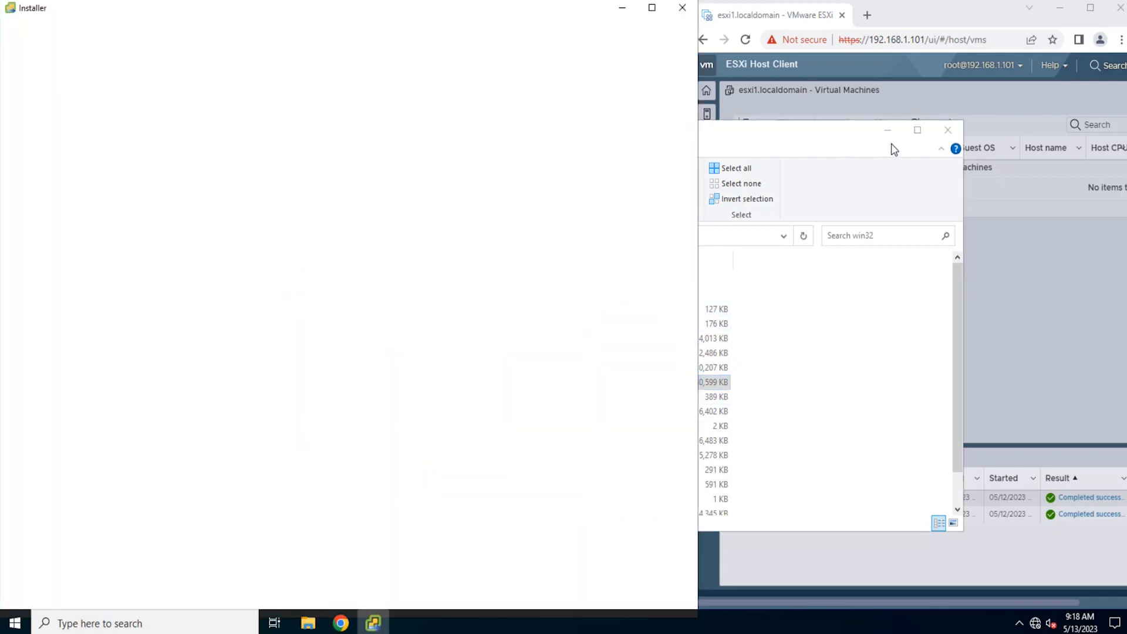
pyautogui.click(887, 130)
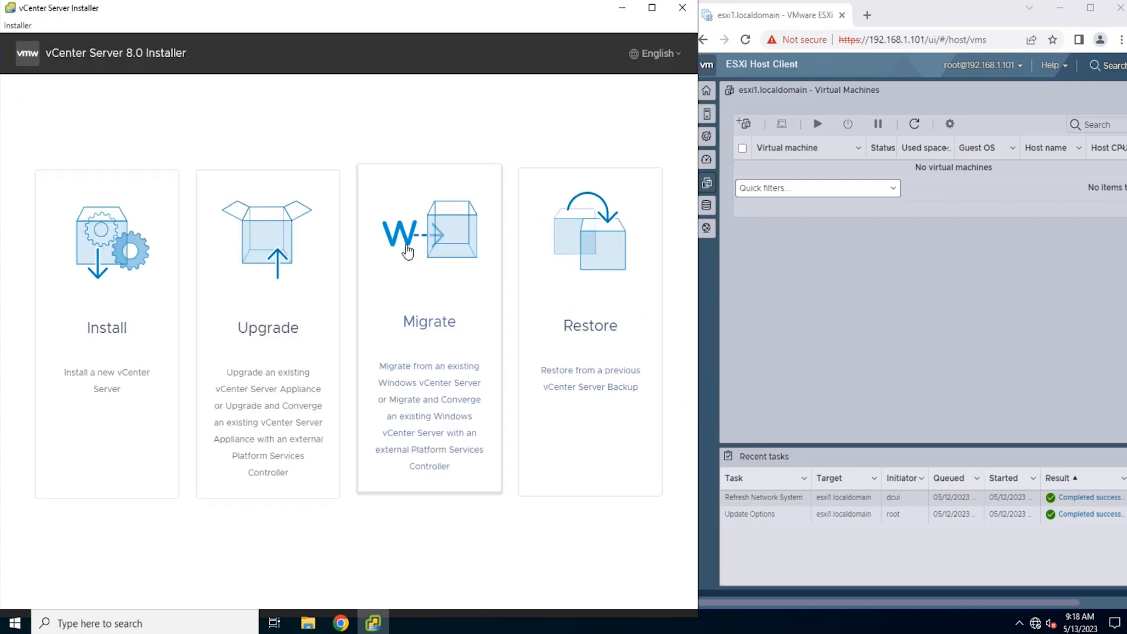
# Step: Start a new vCenter Server installation, pass the stage 1 introduction and accept the end user license agreement
pyautogui.click(136, 303)
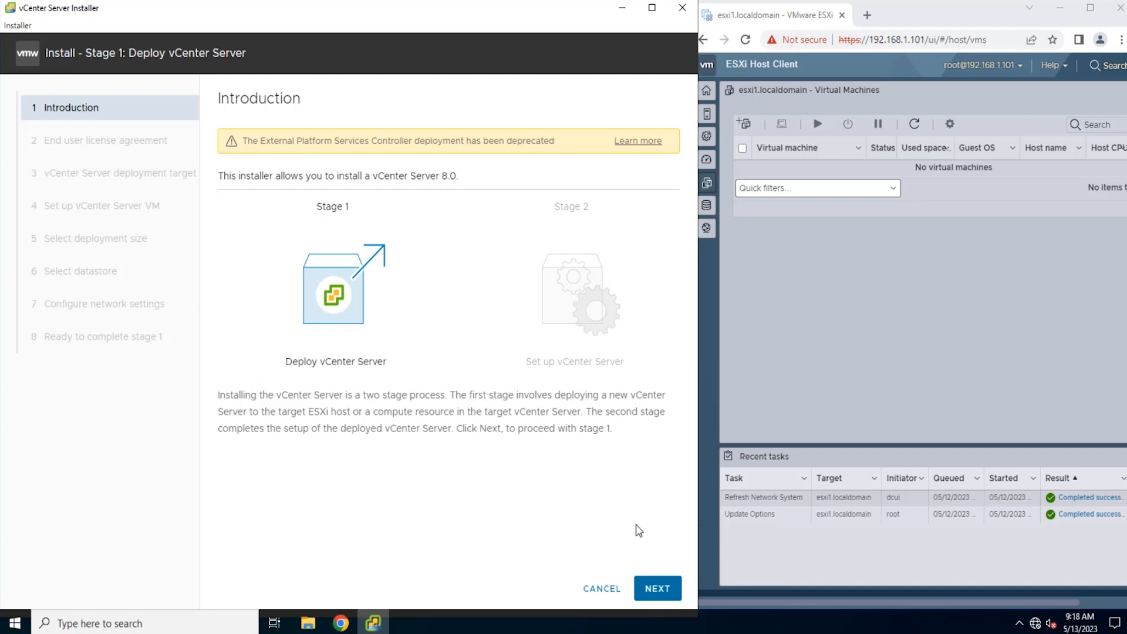
pyautogui.click(663, 590)
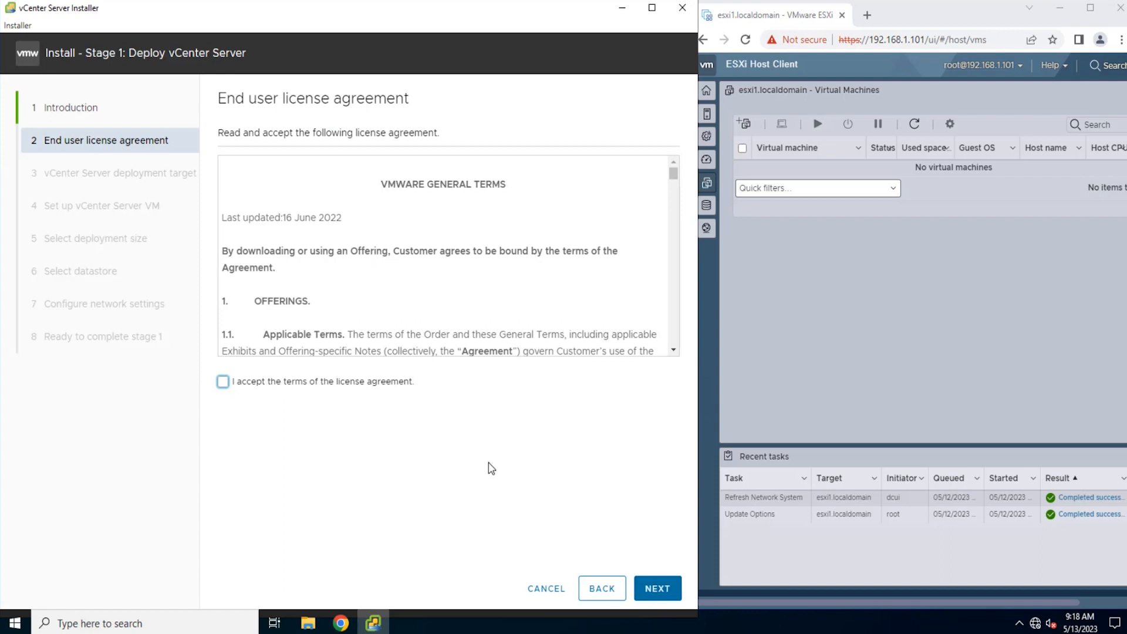
pyautogui.click(226, 384)
pyautogui.click(657, 590)
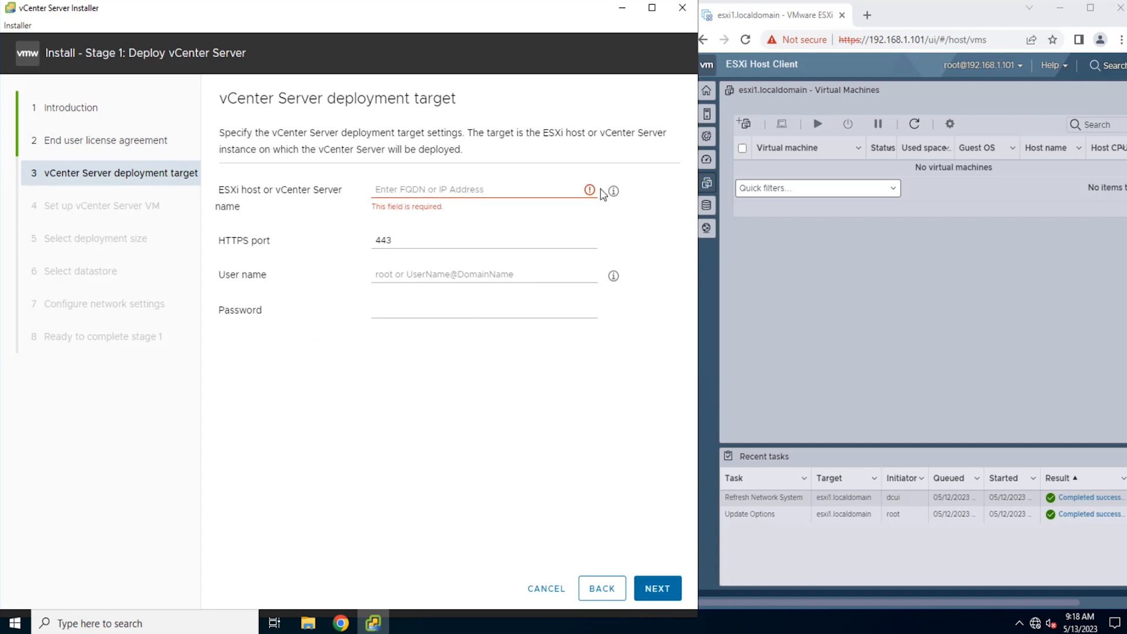
# Step: Copy the ESXi host's IP address 192.168.1.101 from the browser address into the deployment target's host name field
pyautogui.moveTo(872, 41); pyautogui.dragTo(926, 40)
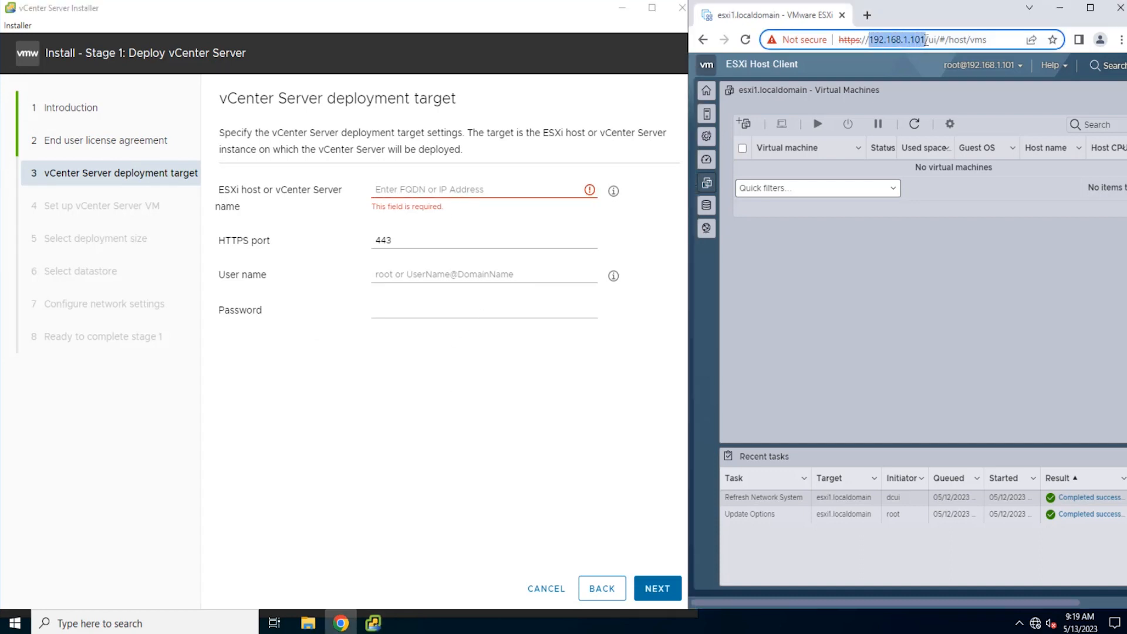
pyautogui.rightClick(916, 40)
pyautogui.click(927, 116)
pyautogui.click(385, 189)
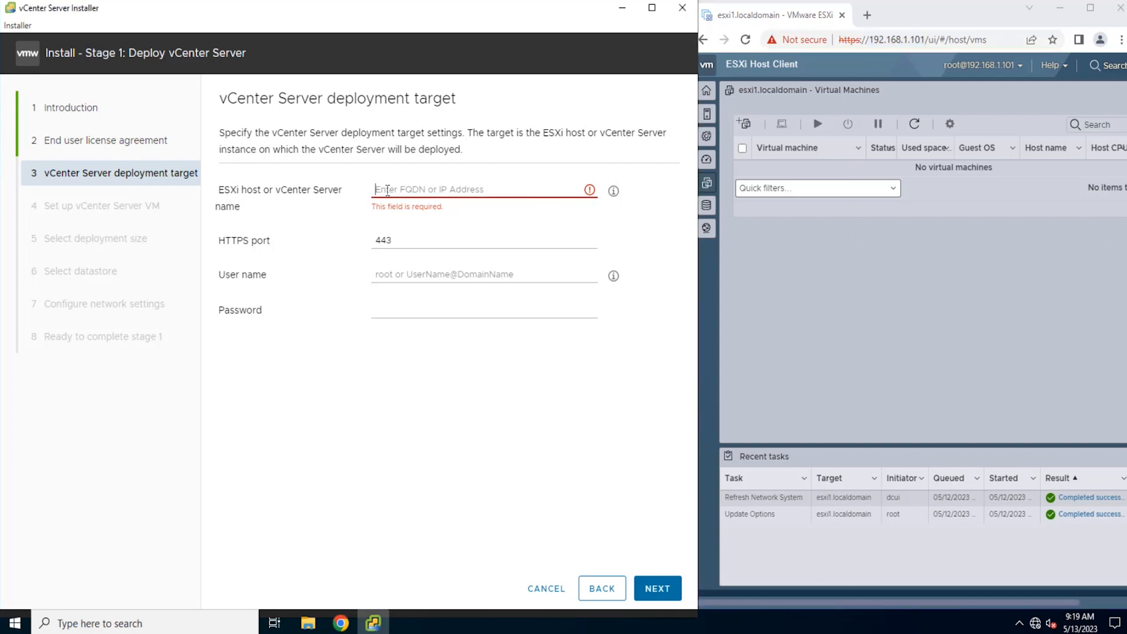
pyautogui.hotkey('ctrl', 'v')
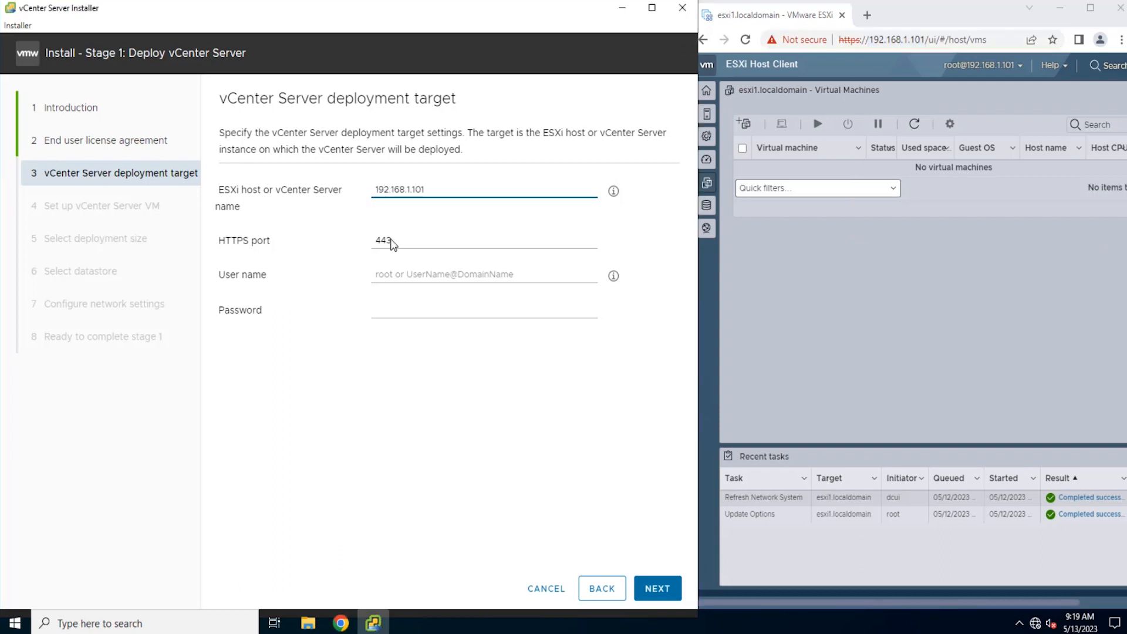
# Step: Enter root as the target's user name with the account password, submit the deployment target and accept its certificate
pyautogui.click(405, 272)
pyautogui.write('root')
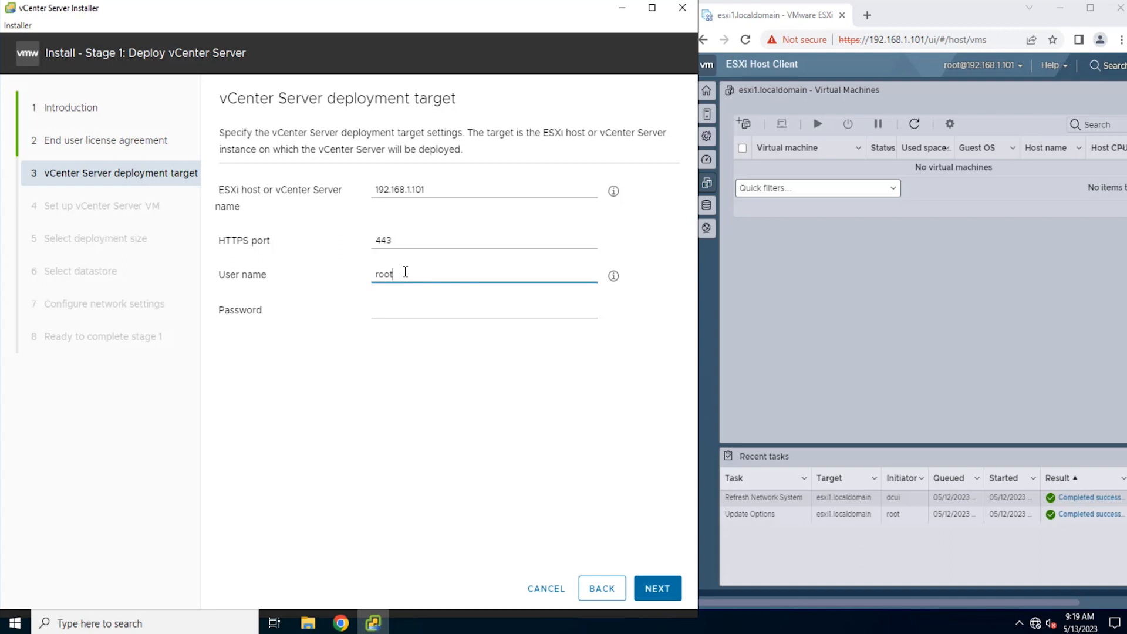
pyautogui.click(398, 307)
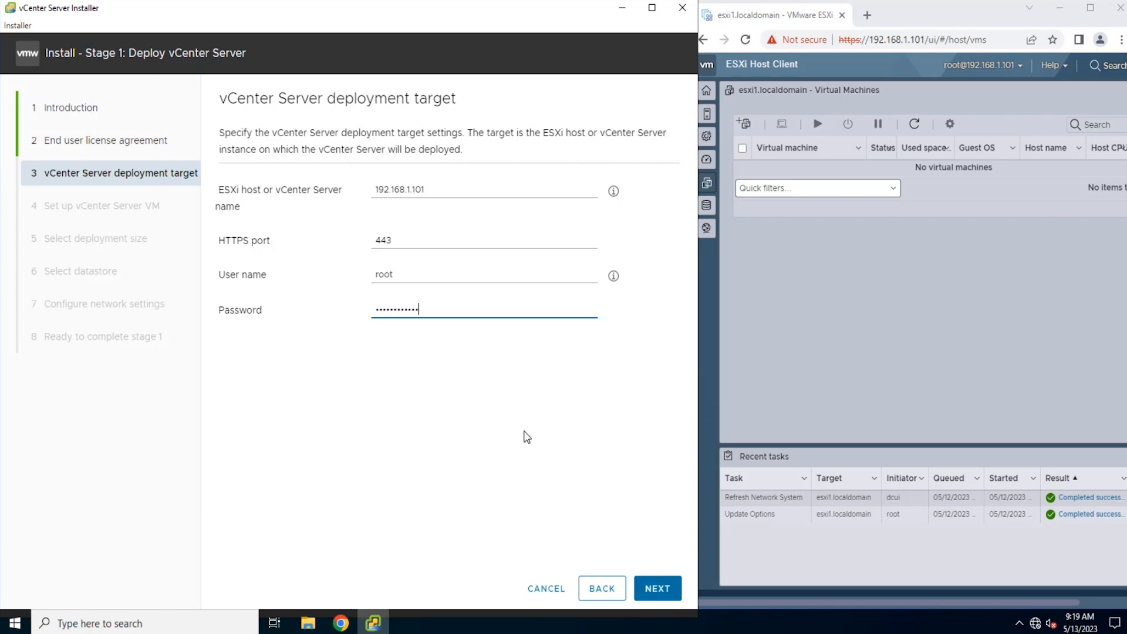
pyautogui.click(650, 589)
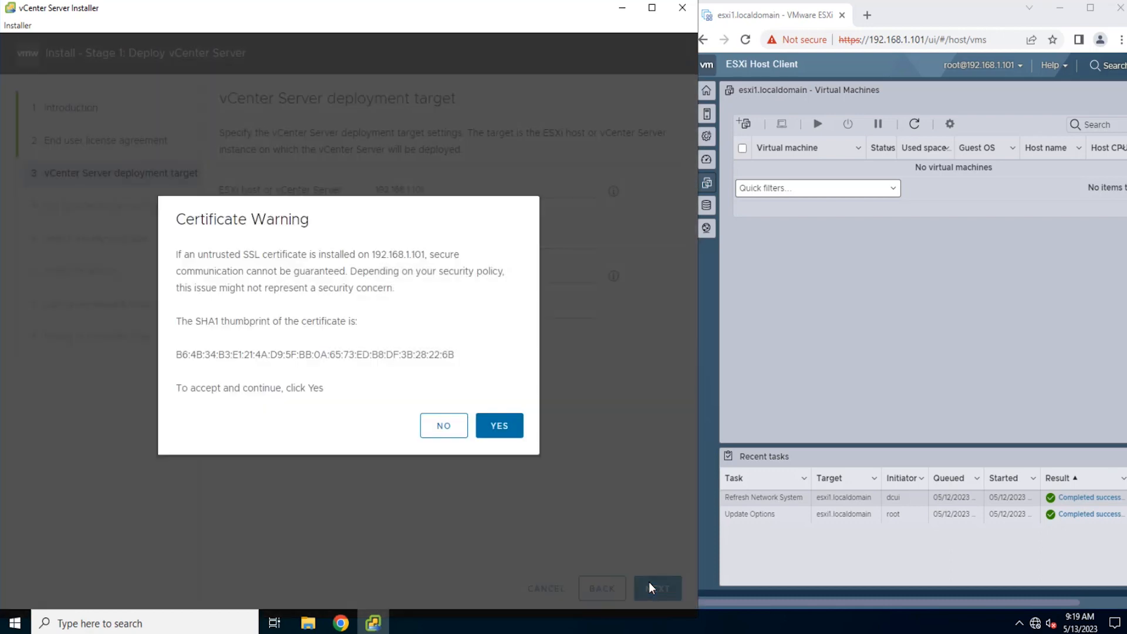
pyautogui.click(508, 431)
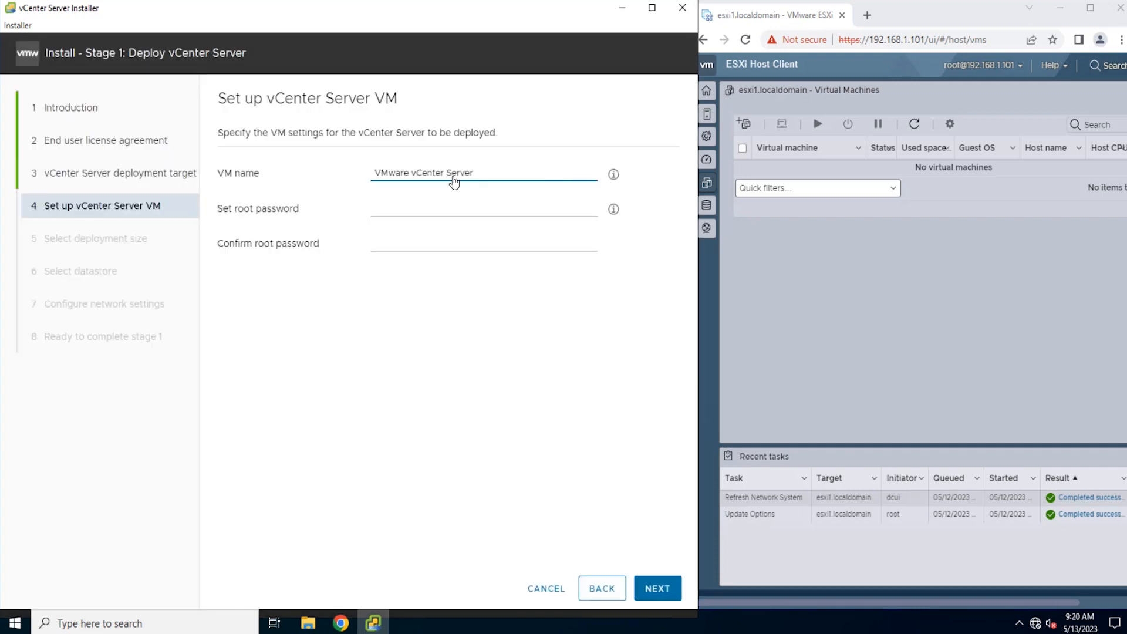
# Step: Name the vCenter Server VM GTO-VCSA, enter and confirm its root password, and proceed to the deployment size
pyautogui.moveTo(474, 172); pyautogui.dragTo(362, 179)
pyautogui.write('GTO-VCSA')
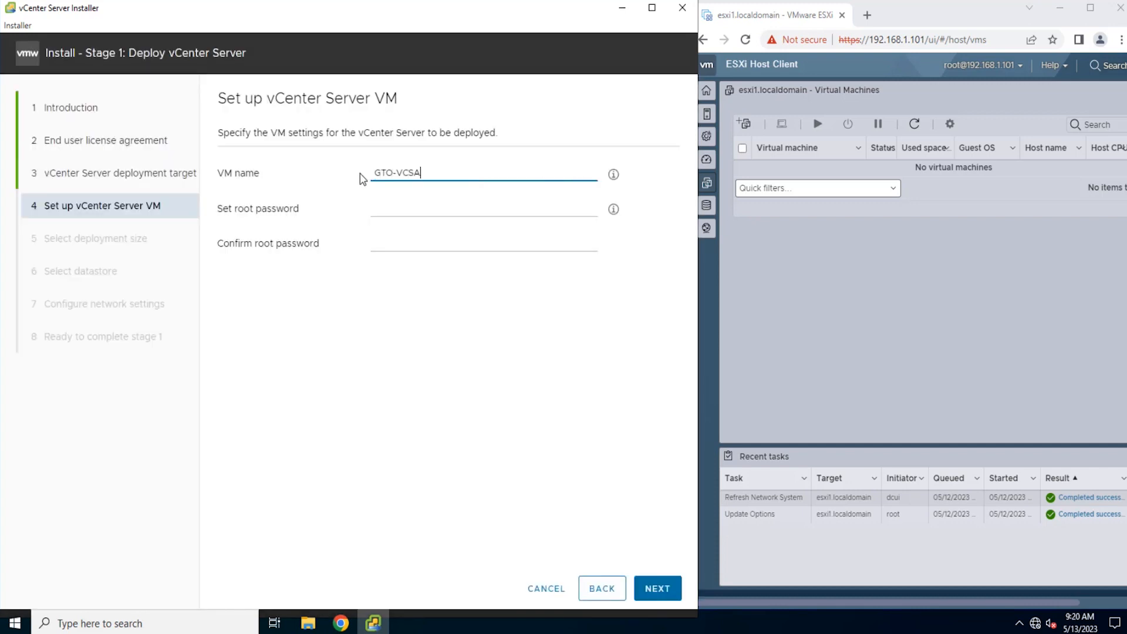
pyautogui.click(393, 204)
pyautogui.write('***********')
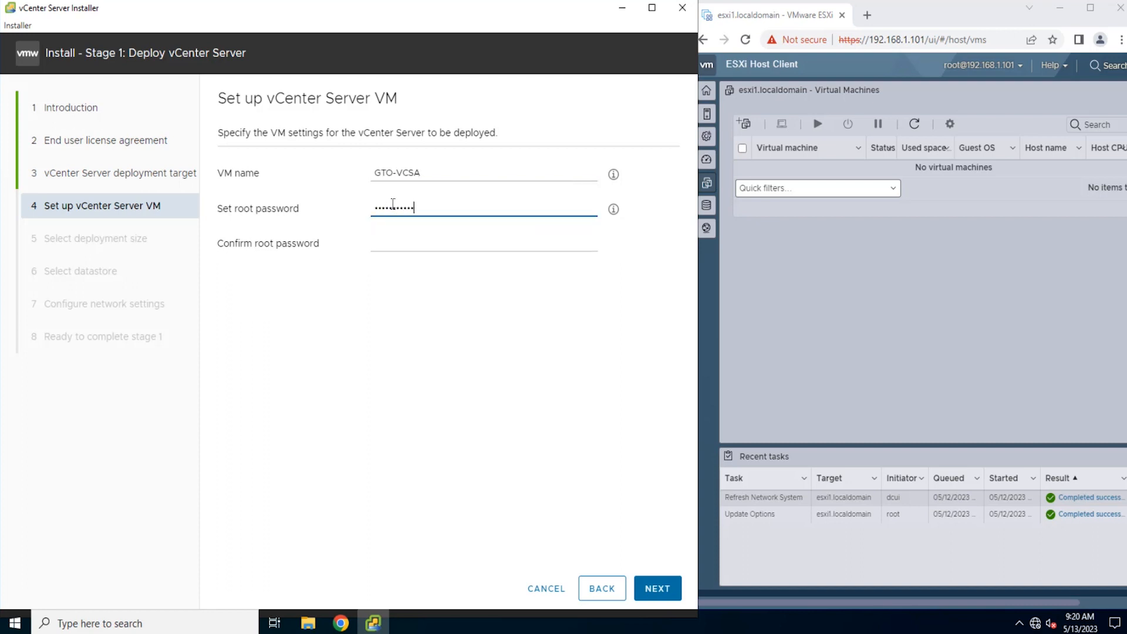
pyautogui.click(393, 249)
pyautogui.write('************')
pyautogui.click(666, 598)
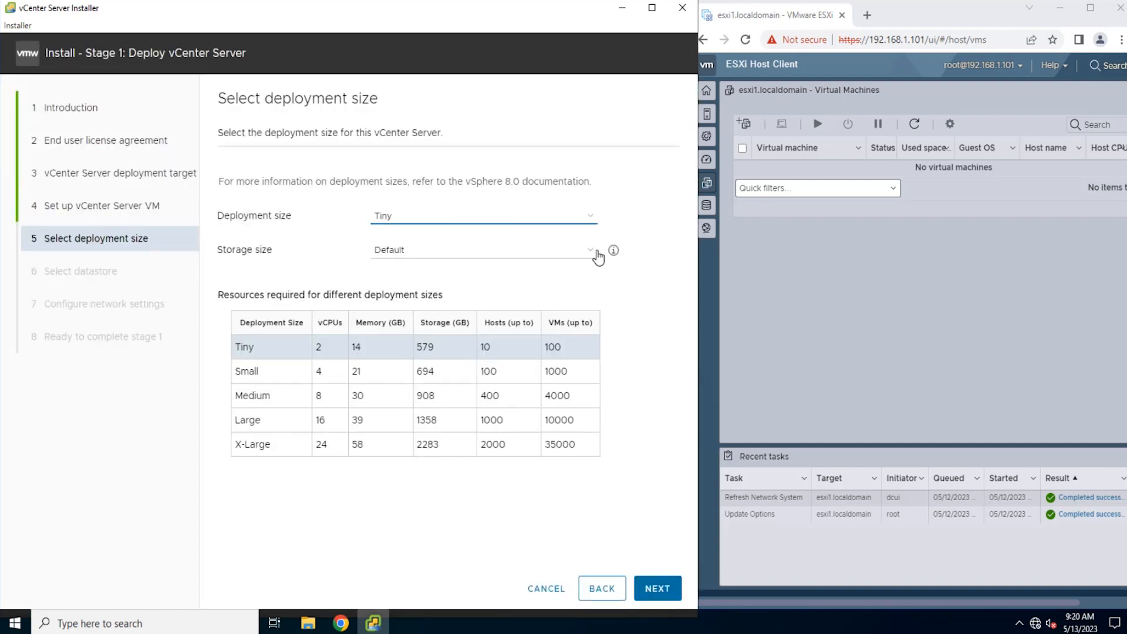
# Step: Choose the Tiny deployment size with Default storage size, and enable thin disk mode on datastore1
pyautogui.click(590, 226)
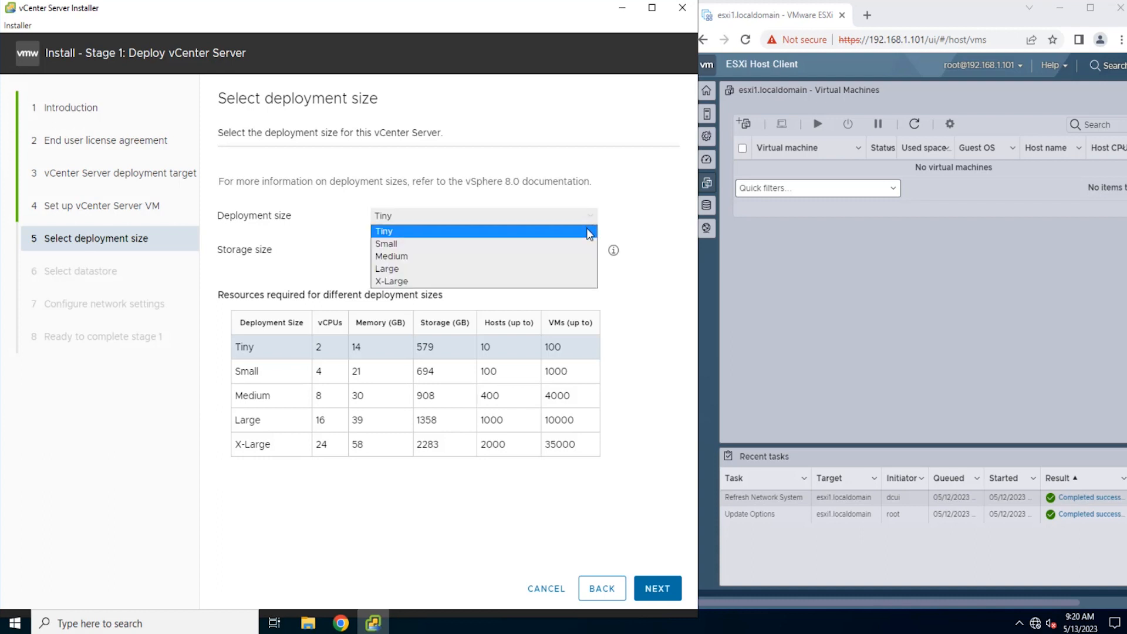
pyautogui.click(589, 235)
pyautogui.click(594, 253)
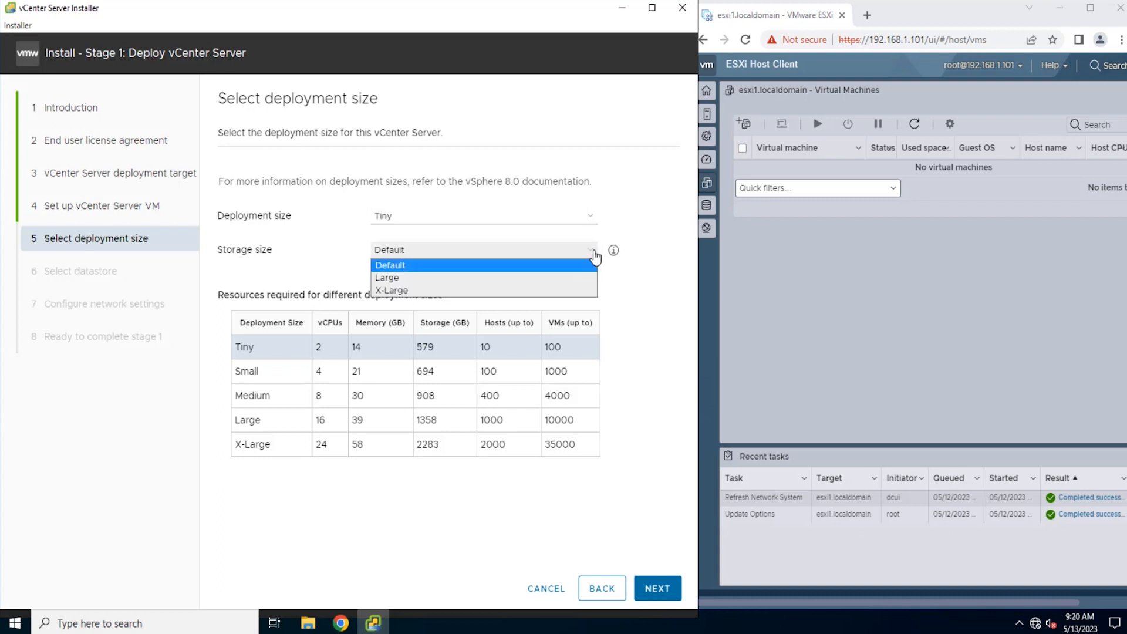
pyautogui.click(594, 267)
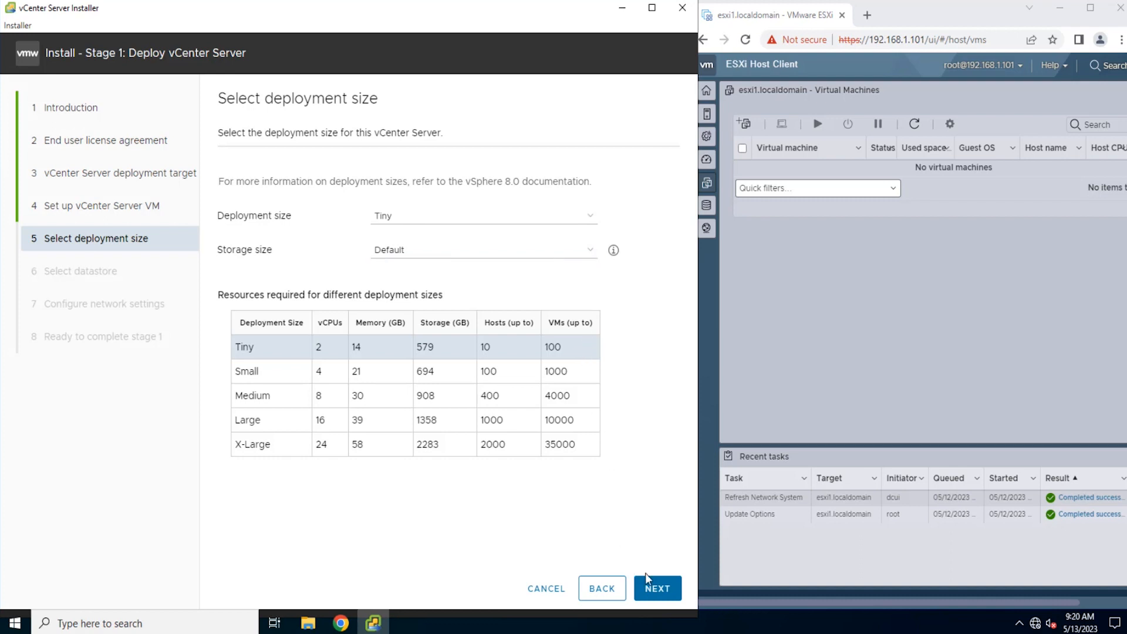
pyautogui.click(657, 590)
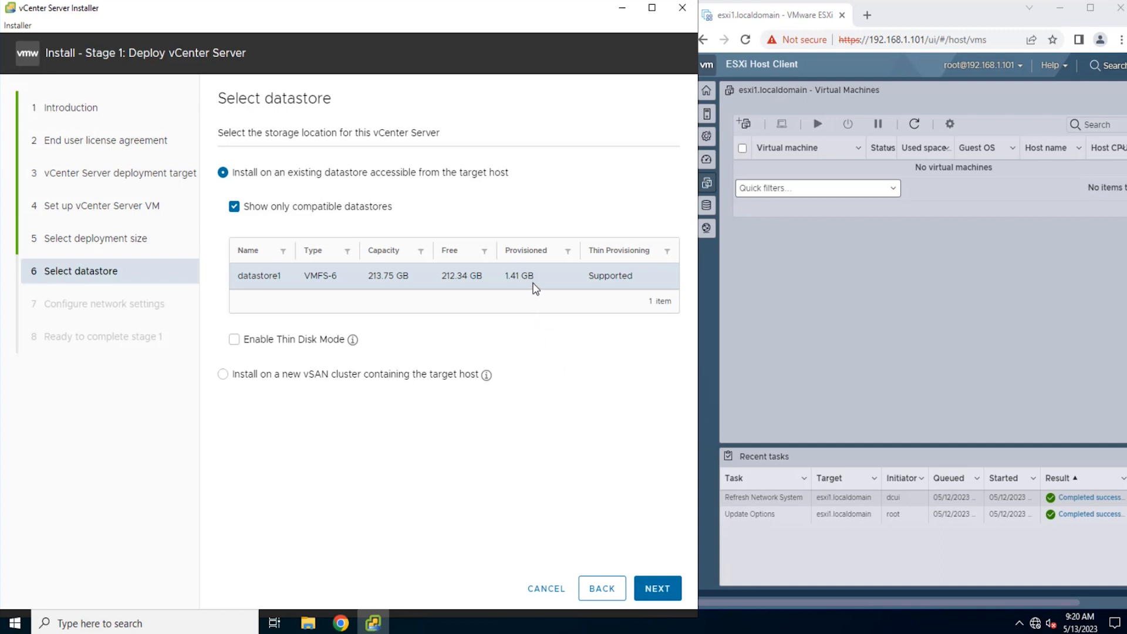
pyautogui.click(236, 346)
pyautogui.click(666, 595)
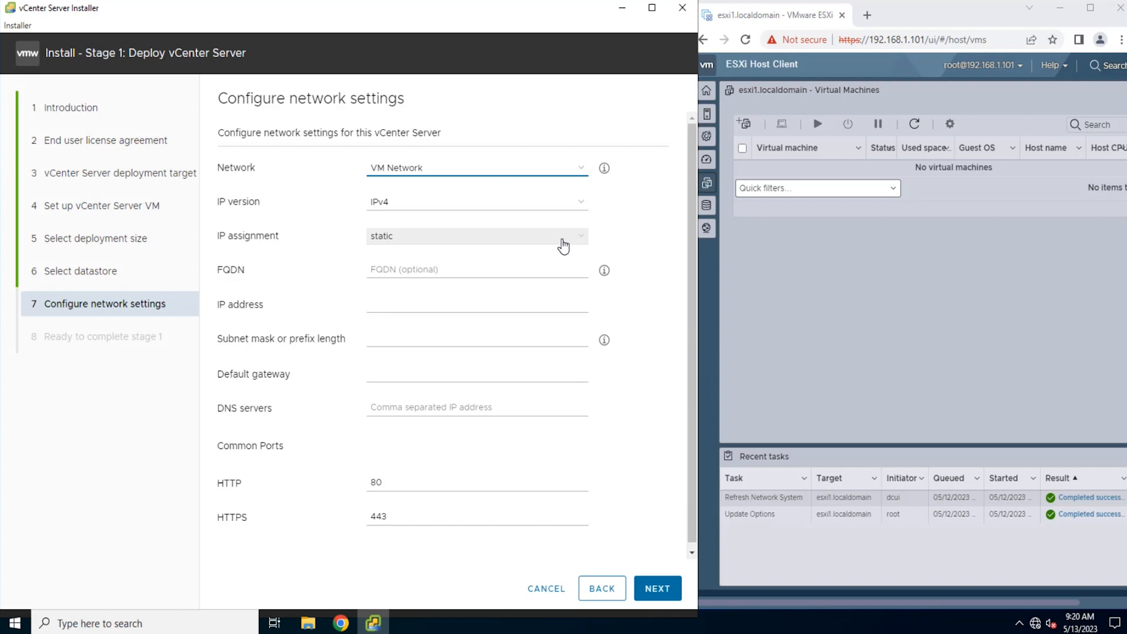
# Step: Configure the network with FQDN vcenter.gto.net, IP address 192.168.1.23, subnet mask 255.255.255.0, gateway 192.168.1.1 and DNS server 192.168.1.10
pyautogui.click(559, 265)
pyautogui.write('vcenter.gto.net')
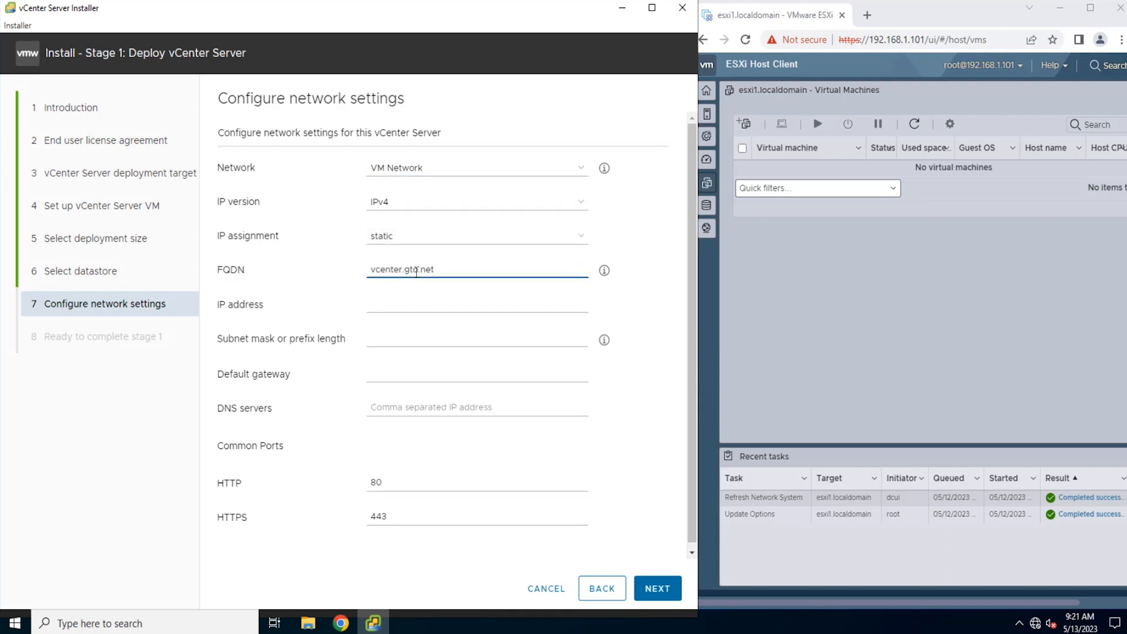
pyautogui.click(405, 304)
pyautogui.write('192.168.1.23')
pyautogui.click(415, 338)
pyautogui.write('255.255.255.0')
pyautogui.click(417, 373)
pyautogui.write('192.168.1.1')
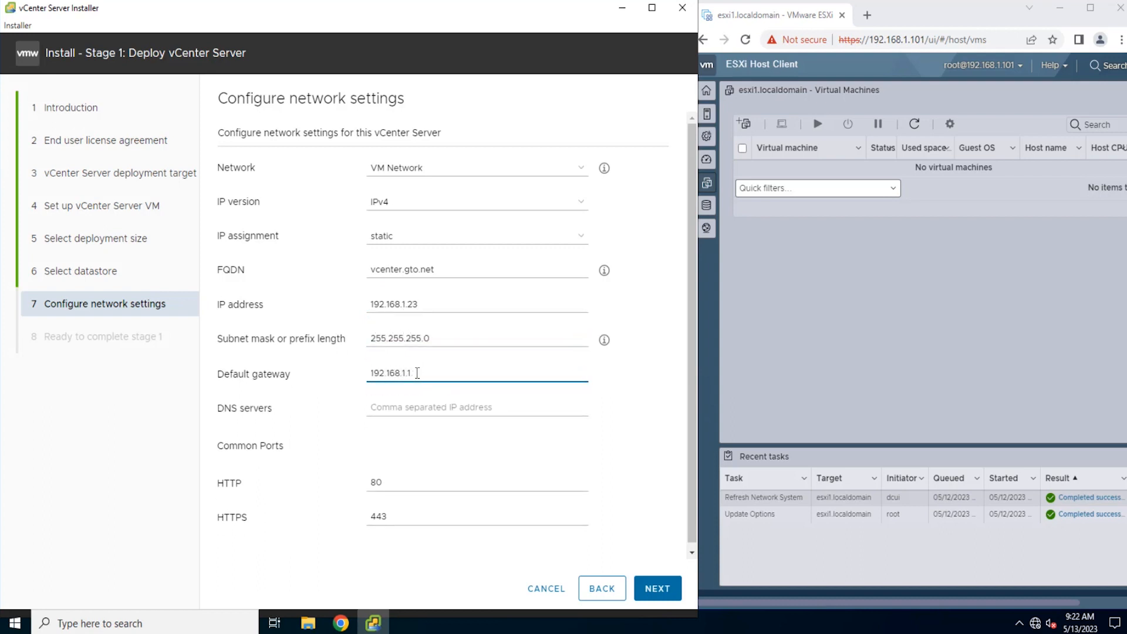
pyautogui.click(411, 407)
pyautogui.write('192.168.1.10')
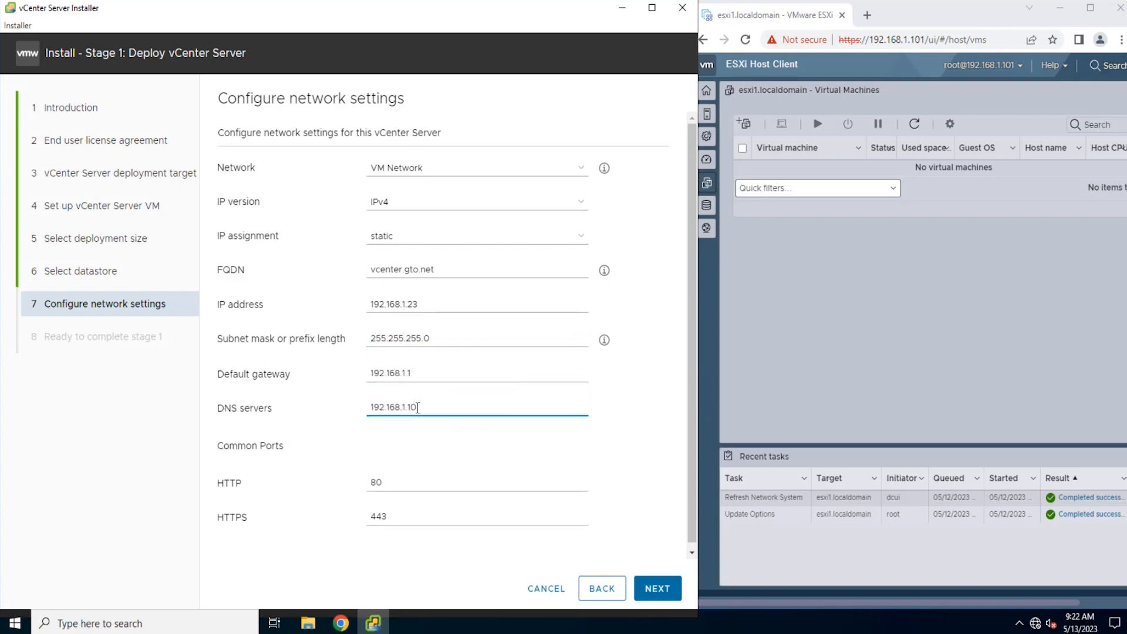
pyautogui.click(656, 595)
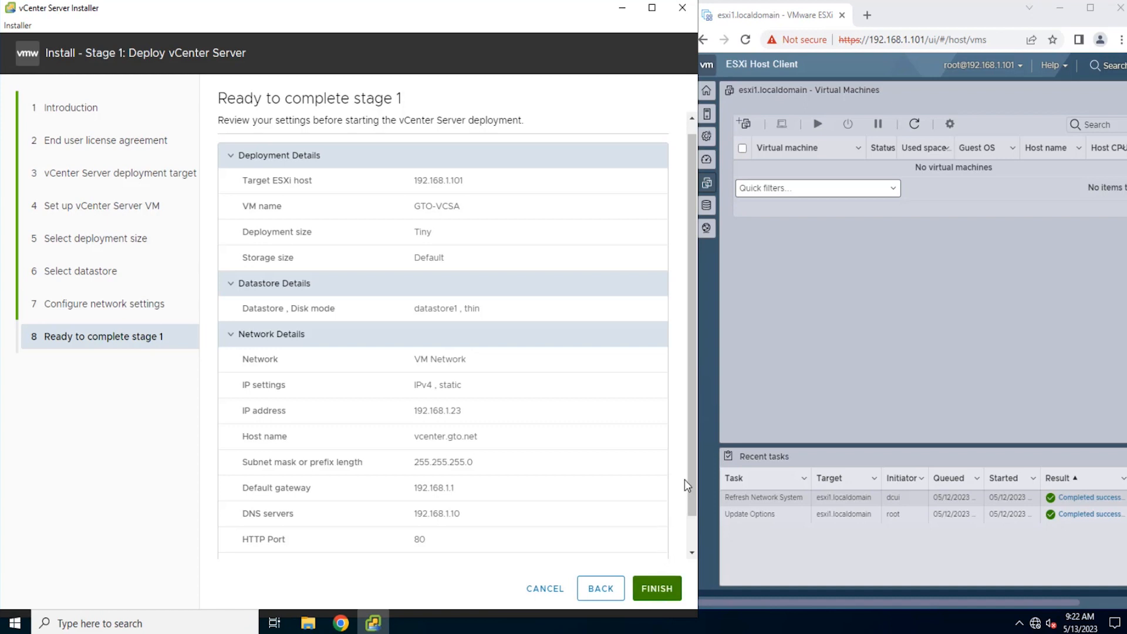
# Step: Review the stage 1 summary, start the vCenter Server deployment and sort the ESXi host's recent tasks by result
pyautogui.moveTo(692, 493); pyautogui.dragTo(694, 521)
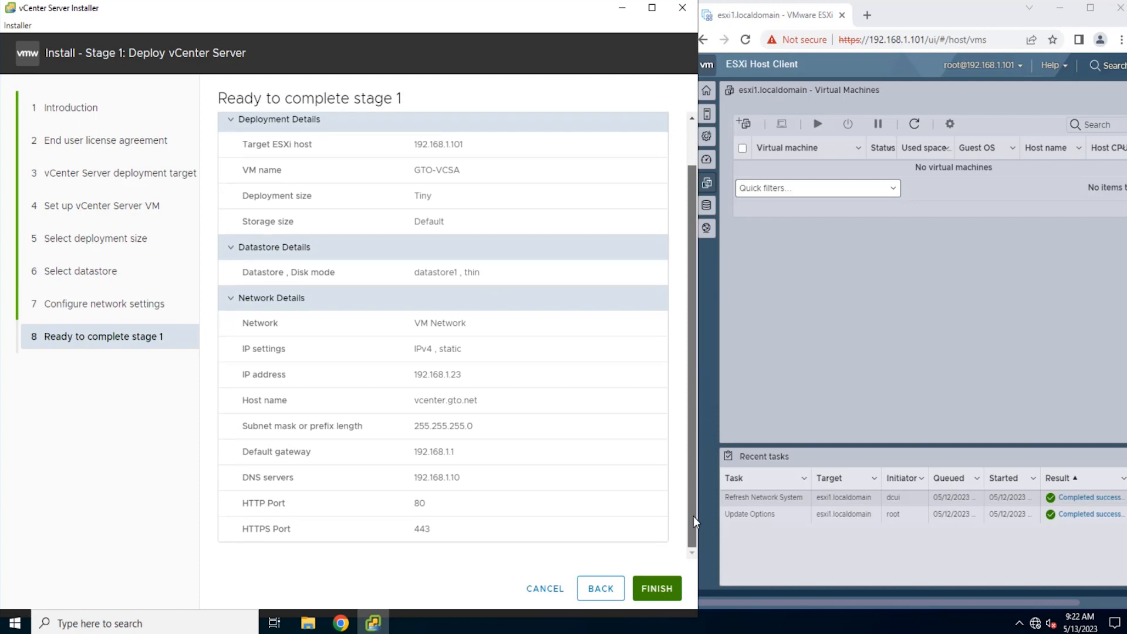
pyautogui.click(649, 589)
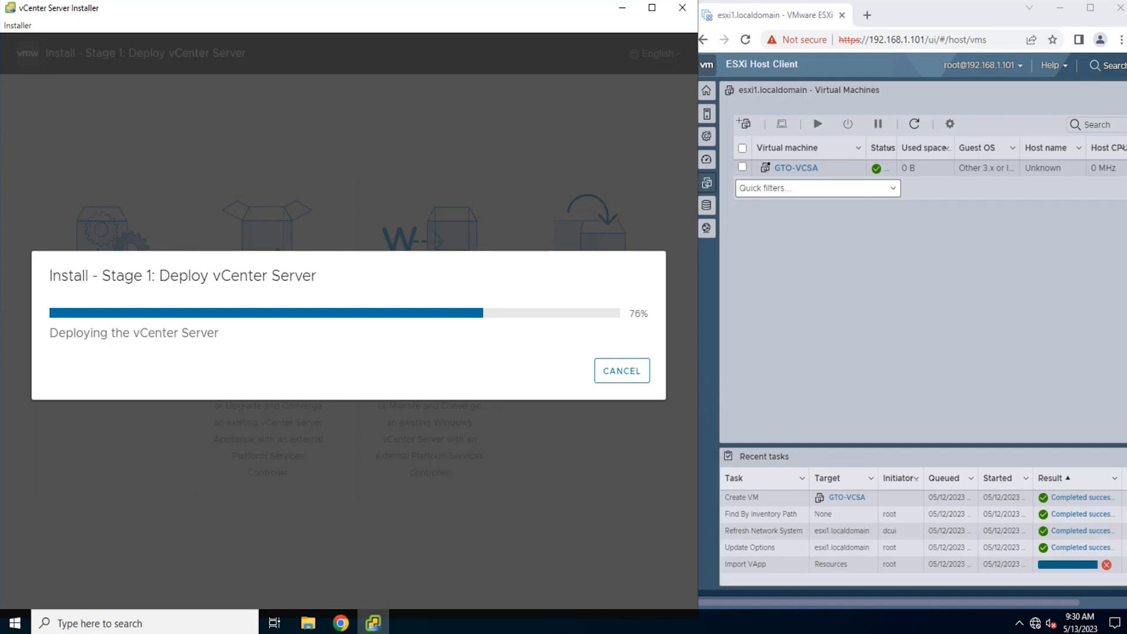
pyautogui.click(1088, 480)
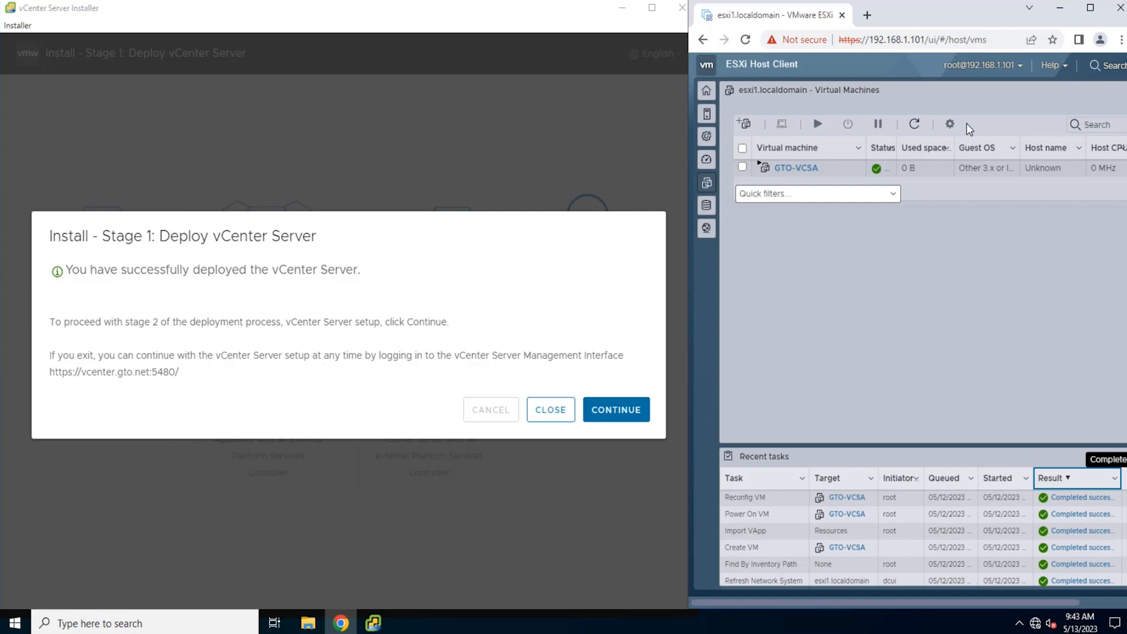
# Step: Continue to stage 2 and configure vCenter Server to synchronize time with the ESXi host, keeping SSH access deactivated
pyautogui.click(616, 409)
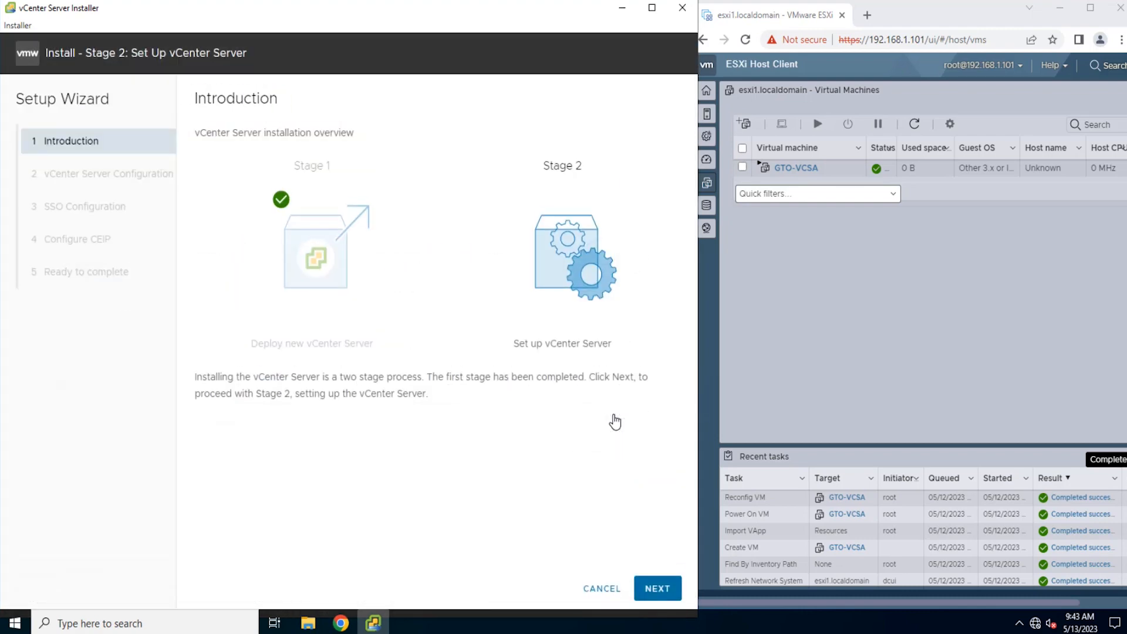
pyautogui.click(651, 588)
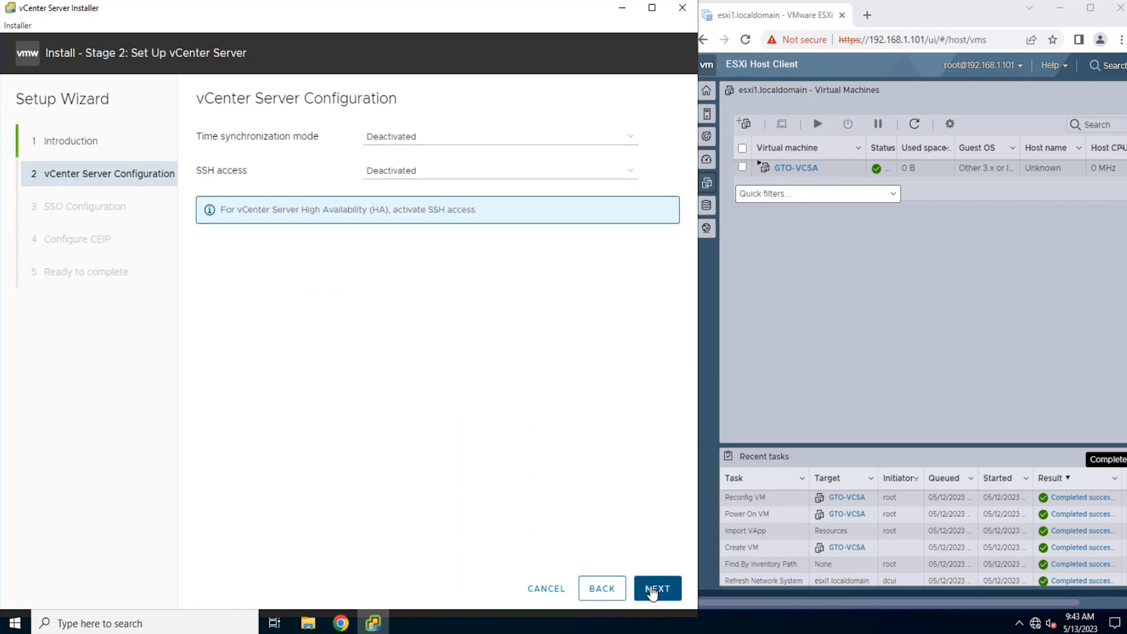
pyautogui.click(633, 138)
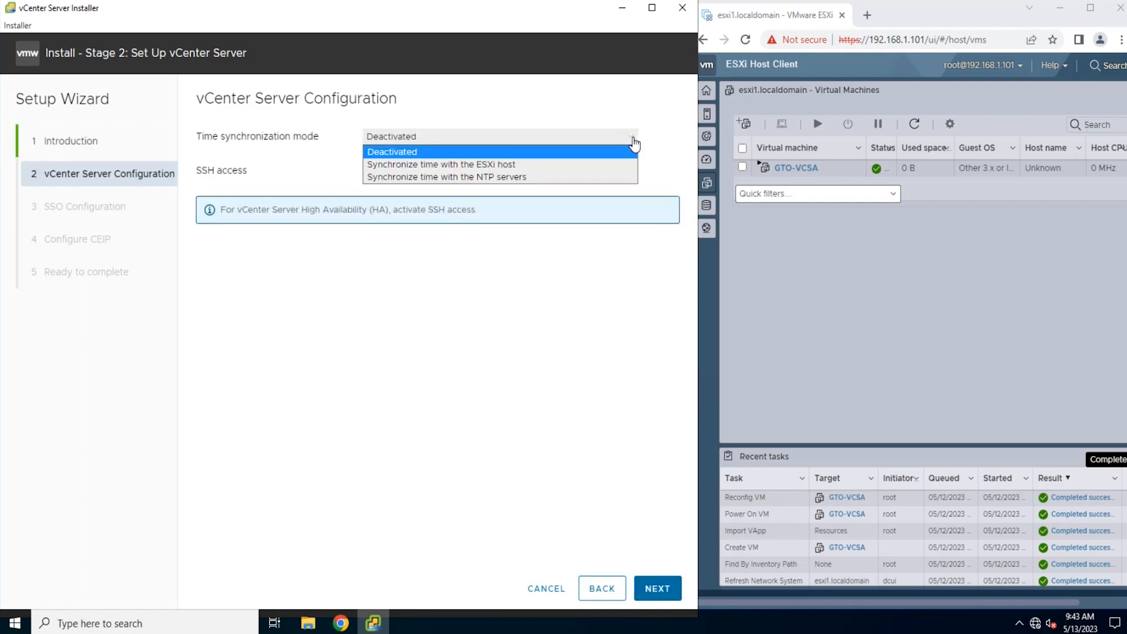
pyautogui.click(611, 165)
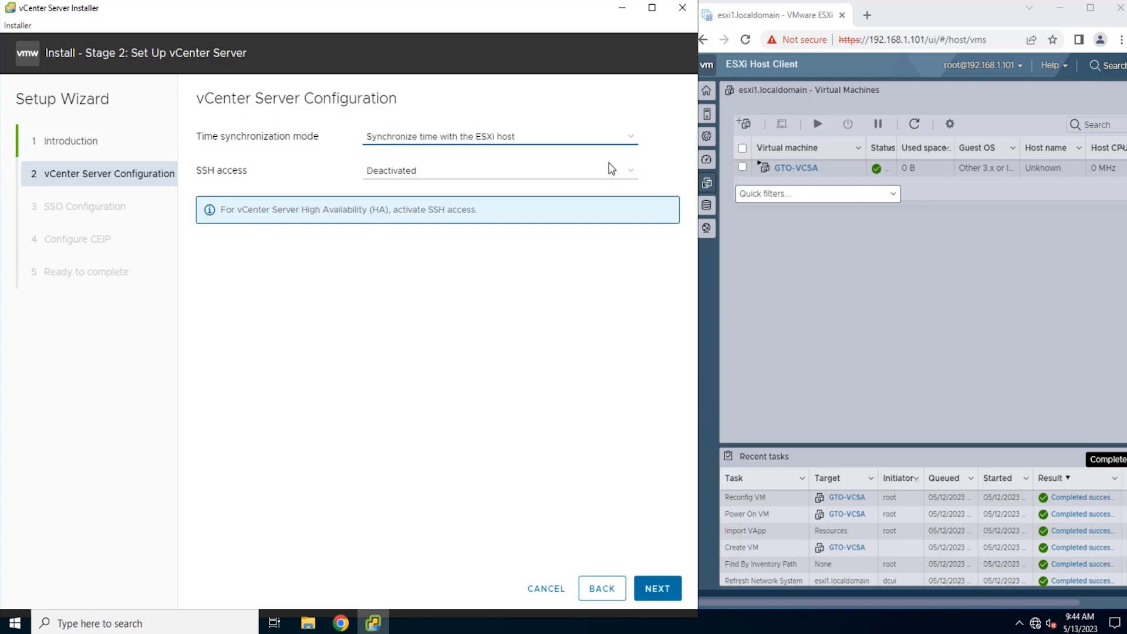
pyautogui.click(611, 176)
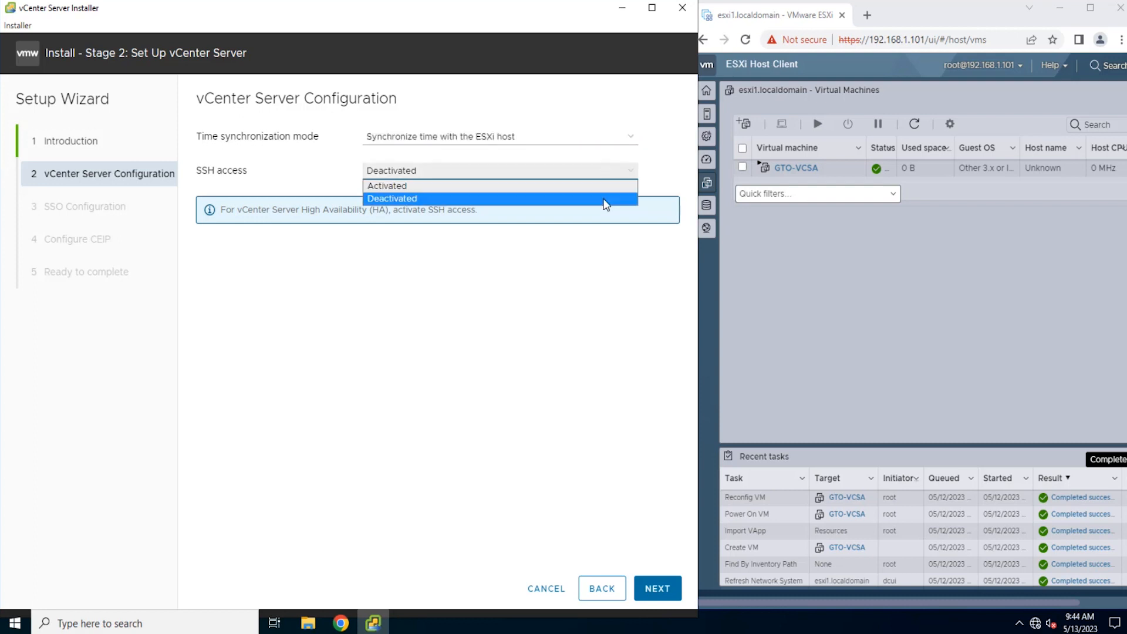
pyautogui.click(606, 201)
pyautogui.click(656, 590)
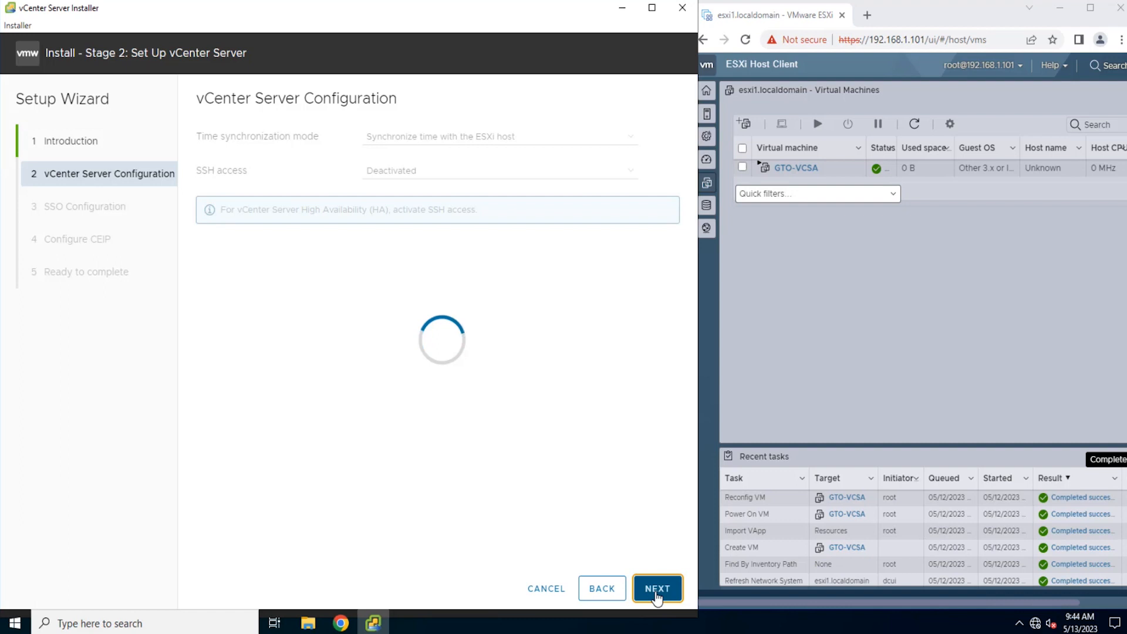
# Step: Create the new SSO domain vsphere.local, enter and confirm the Single Sign-On password, and proceed to the CEIP settings
pyautogui.click(427, 169)
pyautogui.write('vsphere.local')
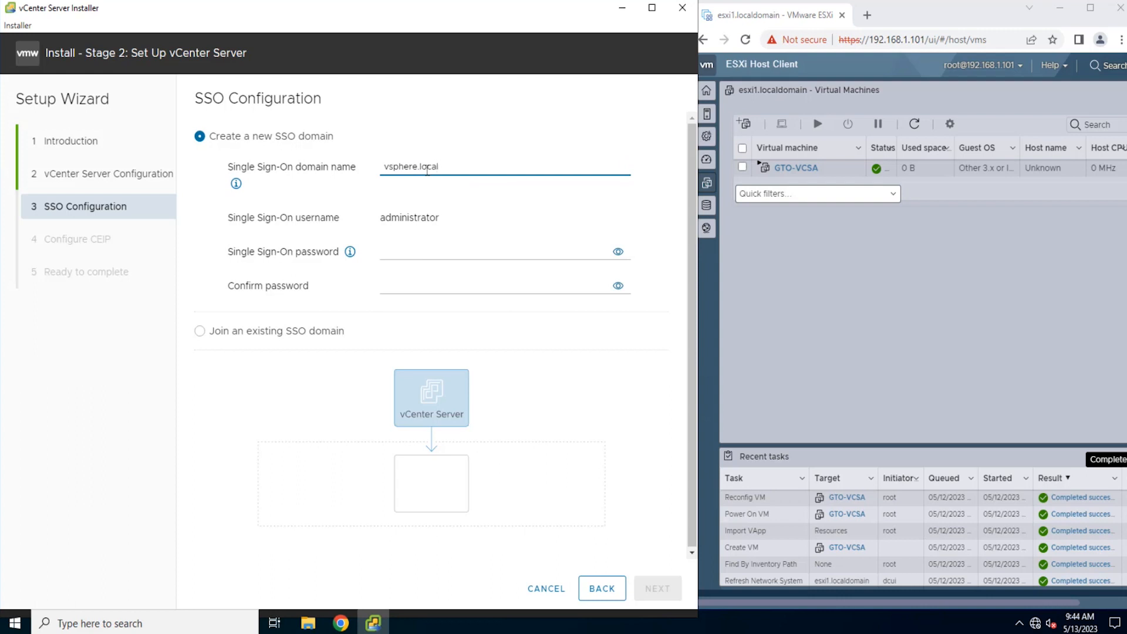
pyautogui.click(407, 253)
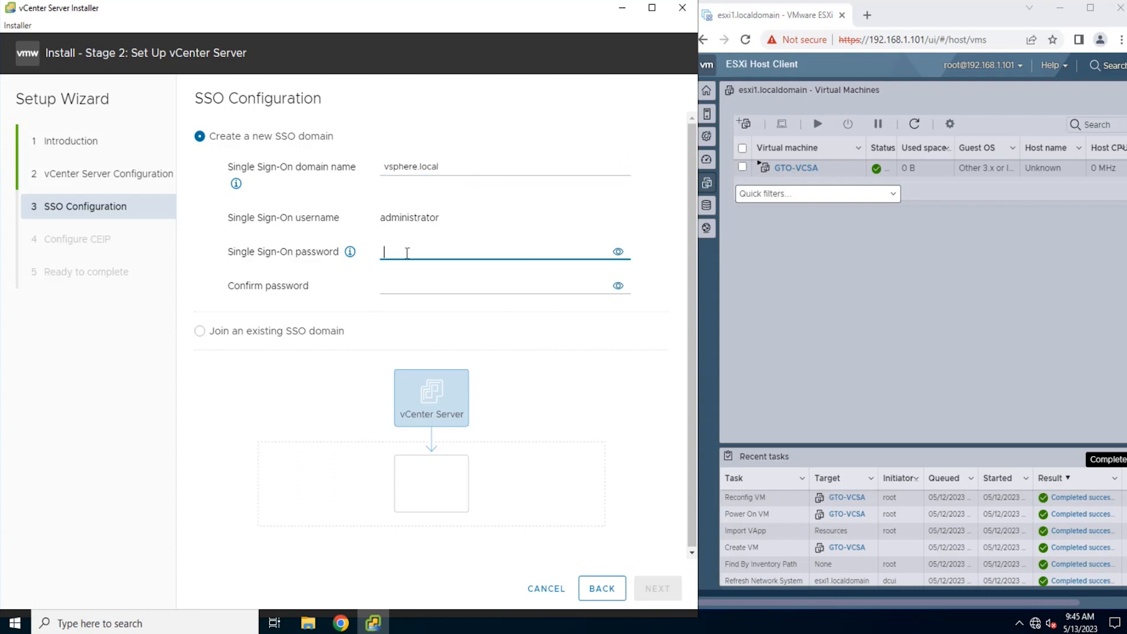
pyautogui.write('VMwa•••••')
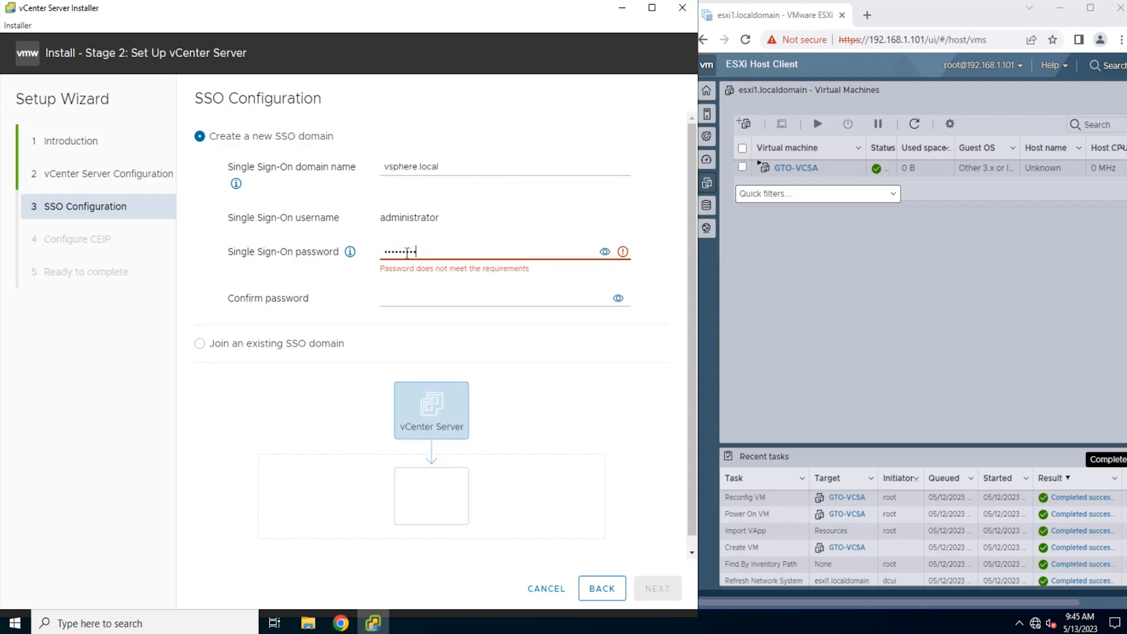
pyautogui.write('••')
pyautogui.click(410, 283)
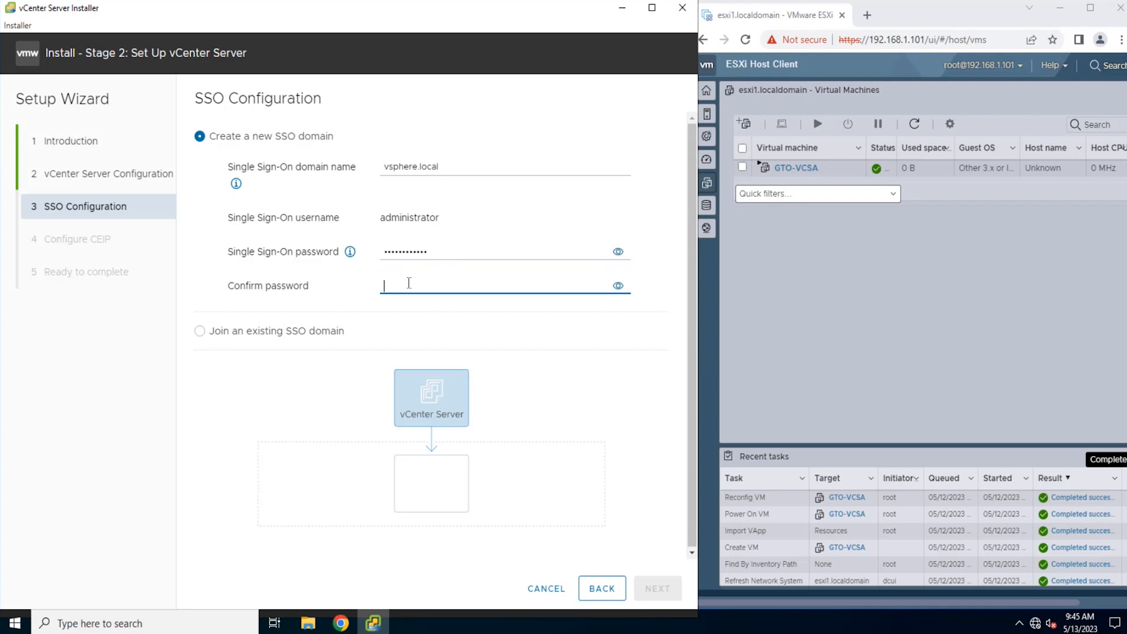
pyautogui.write('VMwa')
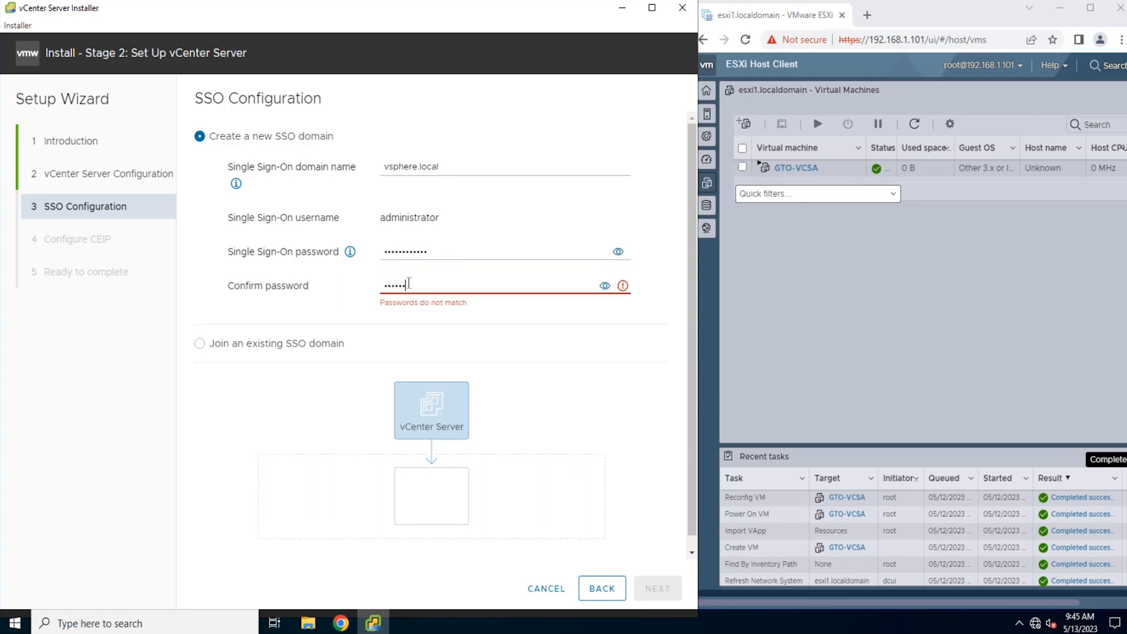
pyautogui.write('••••••••')
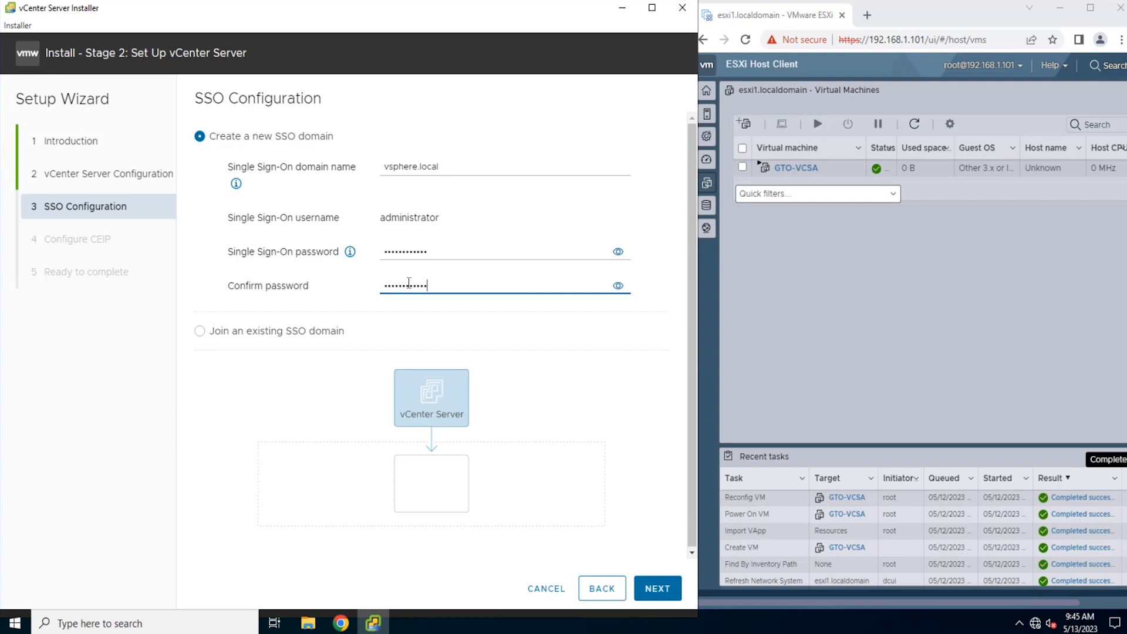
pyautogui.click(659, 592)
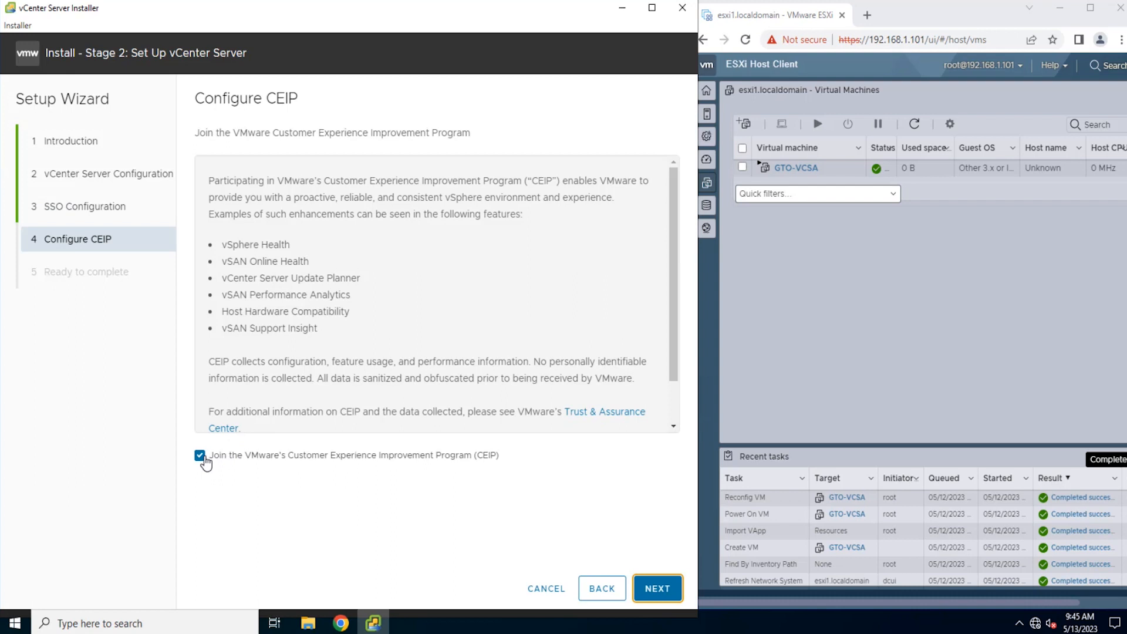
# Step: Accept joining the CEIP, review the stage 2 settings, run the vCenter Server setup and close the installer once it completes
pyautogui.click(657, 589)
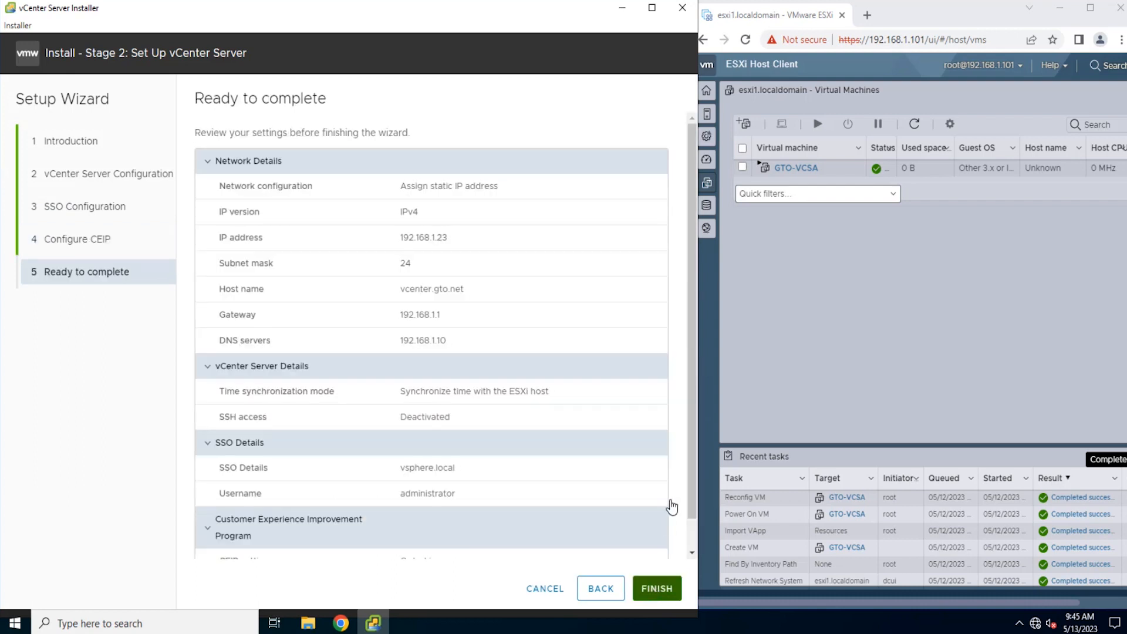
pyautogui.moveTo(690, 343); pyautogui.dragTo(692, 389)
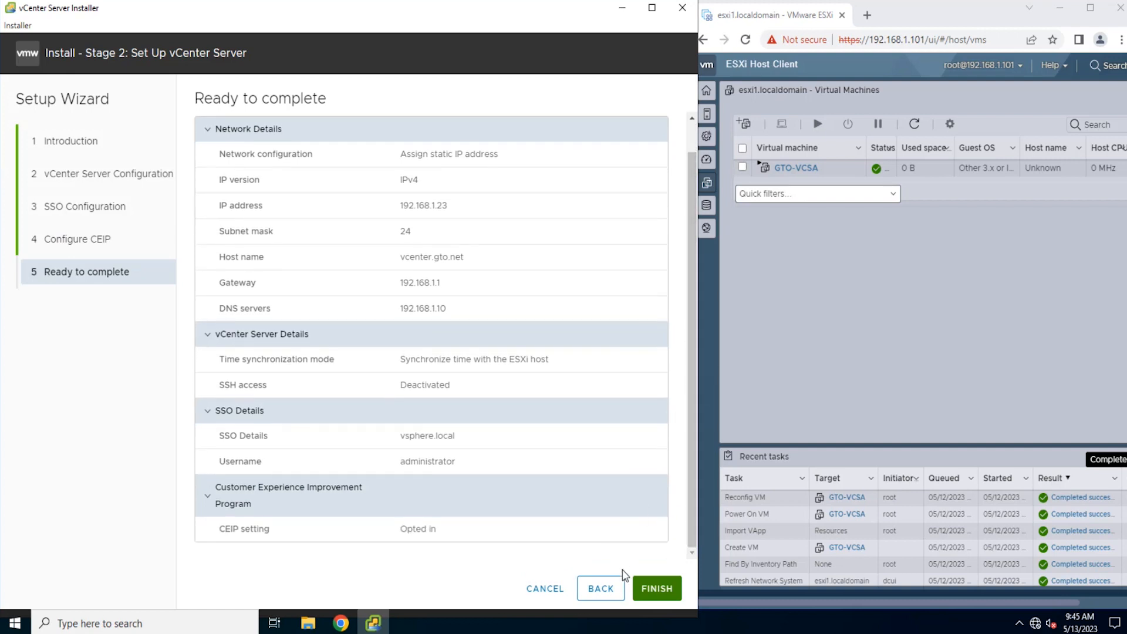
pyautogui.click(648, 594)
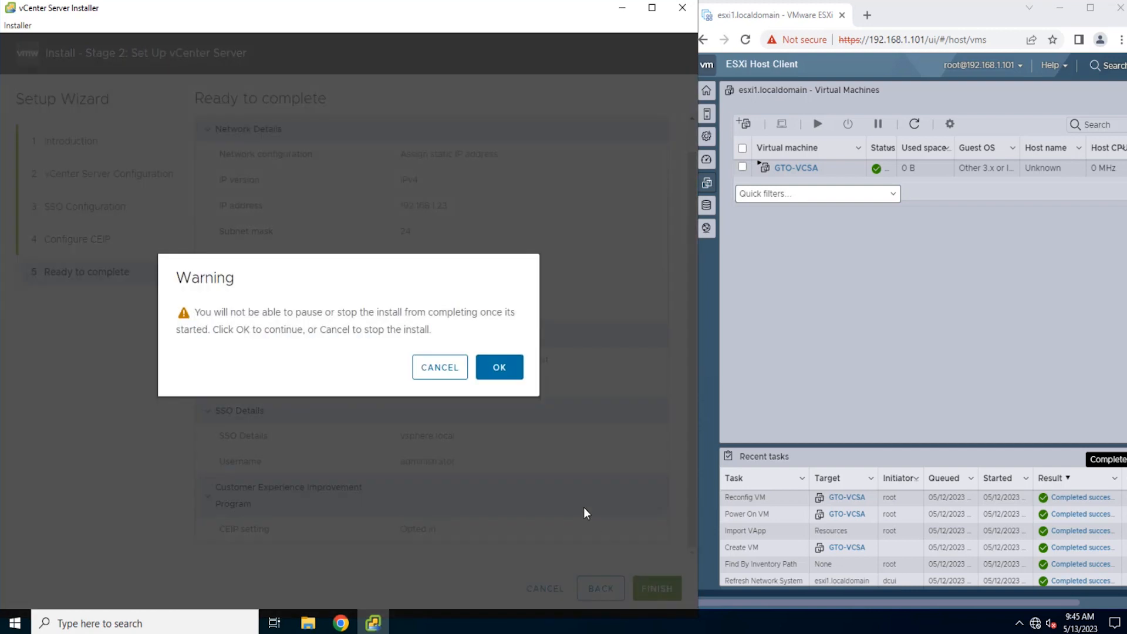
pyautogui.click(499, 374)
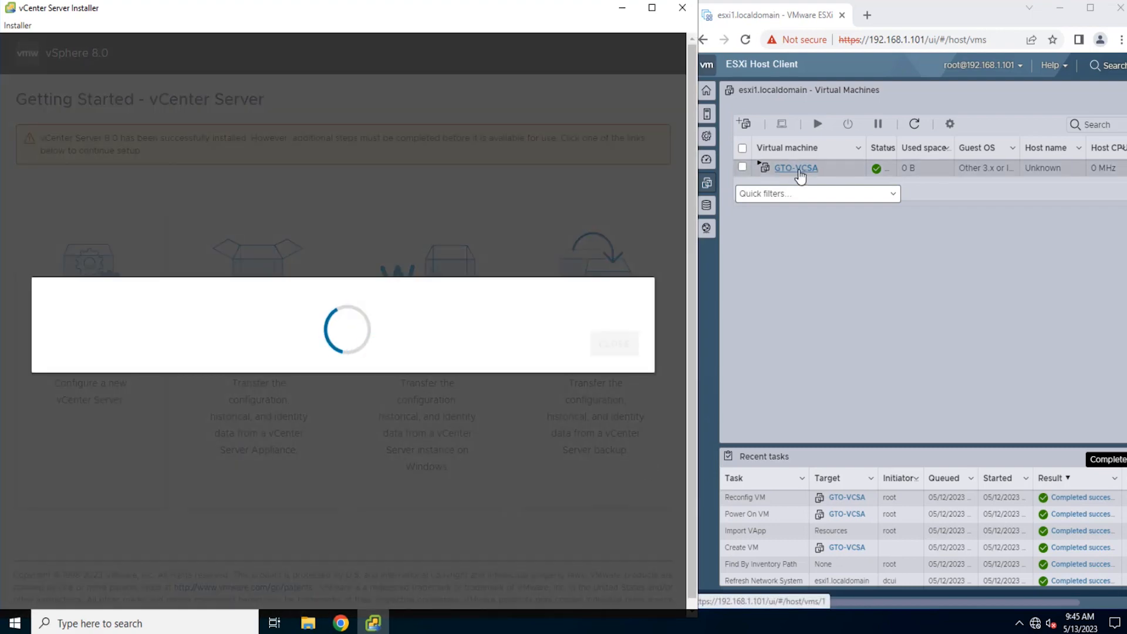
pyautogui.click(907, 312)
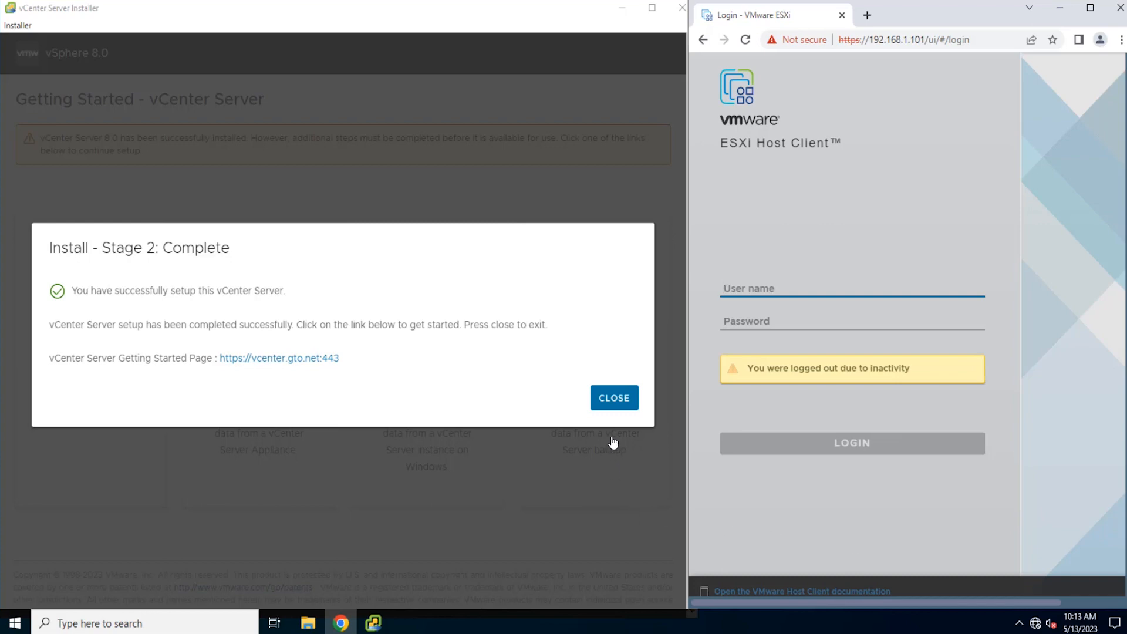
pyautogui.click(612, 409)
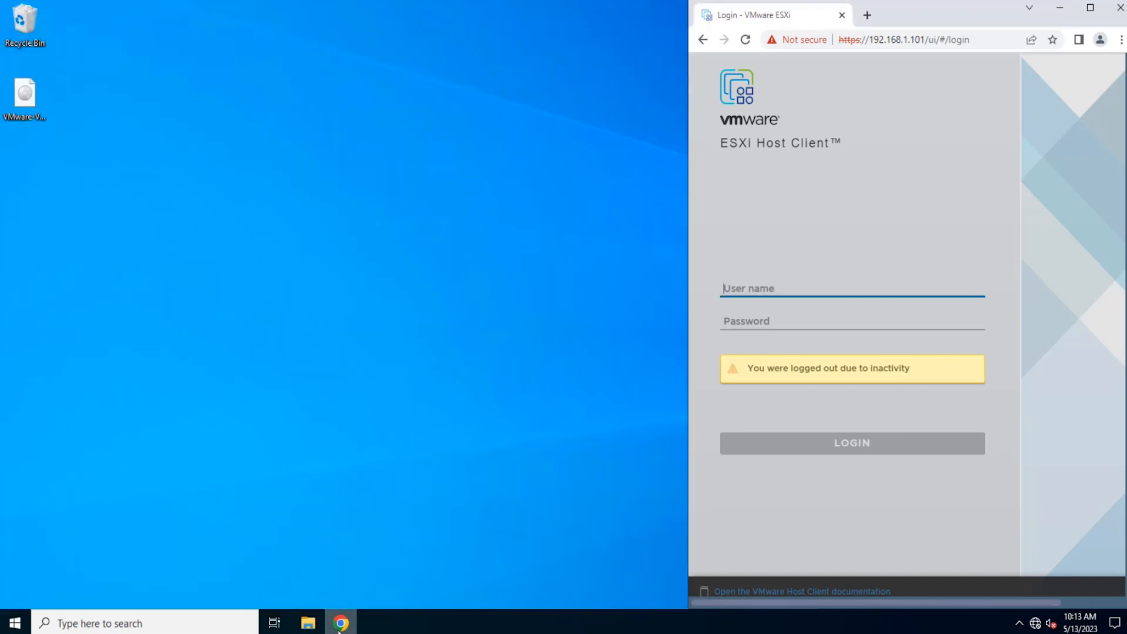
# Step: Switch to a maximized Chrome window, open 192.168.1.23 in a new tab, proceed past the certificate warning and launch the vSphere Client
pyautogui.click(867, 16)
pyautogui.click(1091, 8)
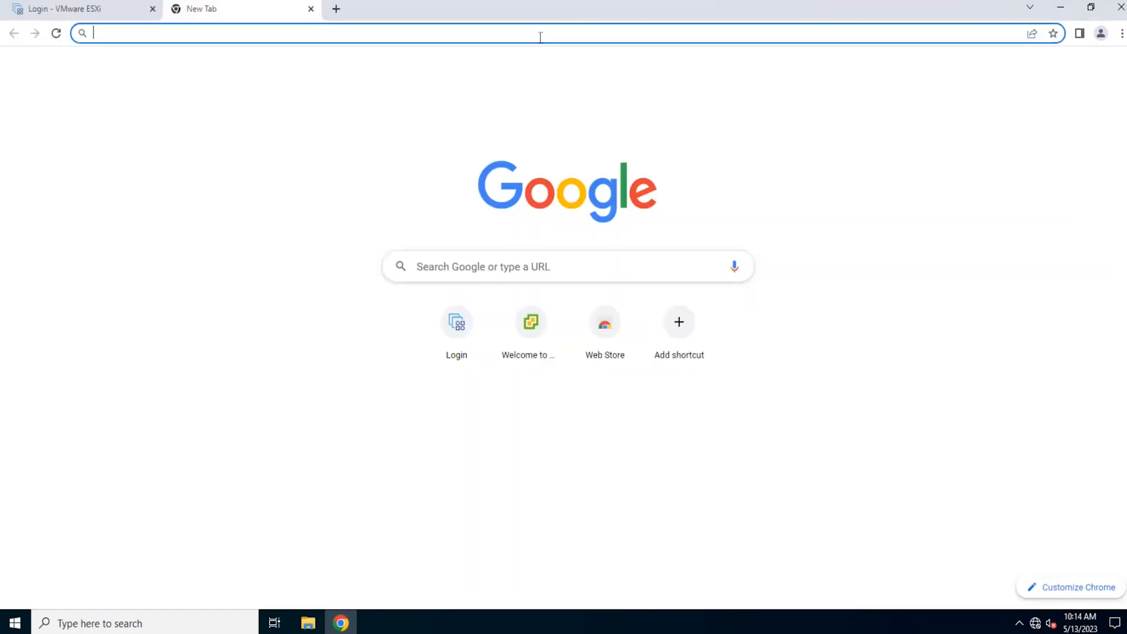
pyautogui.write('192.16')
pyautogui.write('8.1.23')
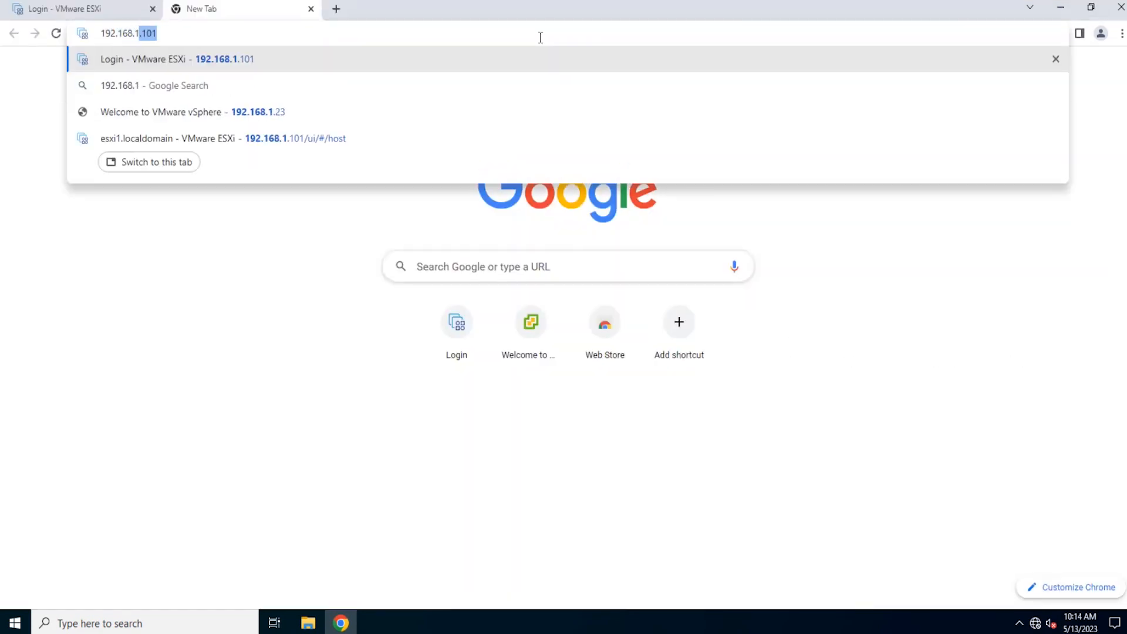
pyautogui.press('Return')
pyautogui.click(387, 411)
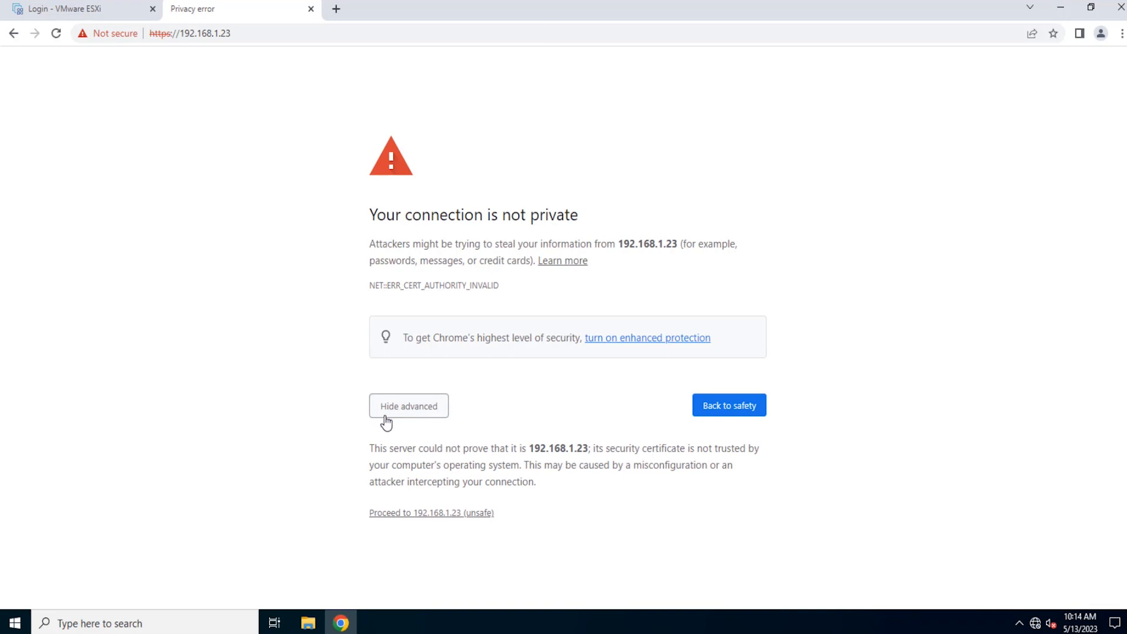
pyautogui.click(397, 513)
pyautogui.click(192, 151)
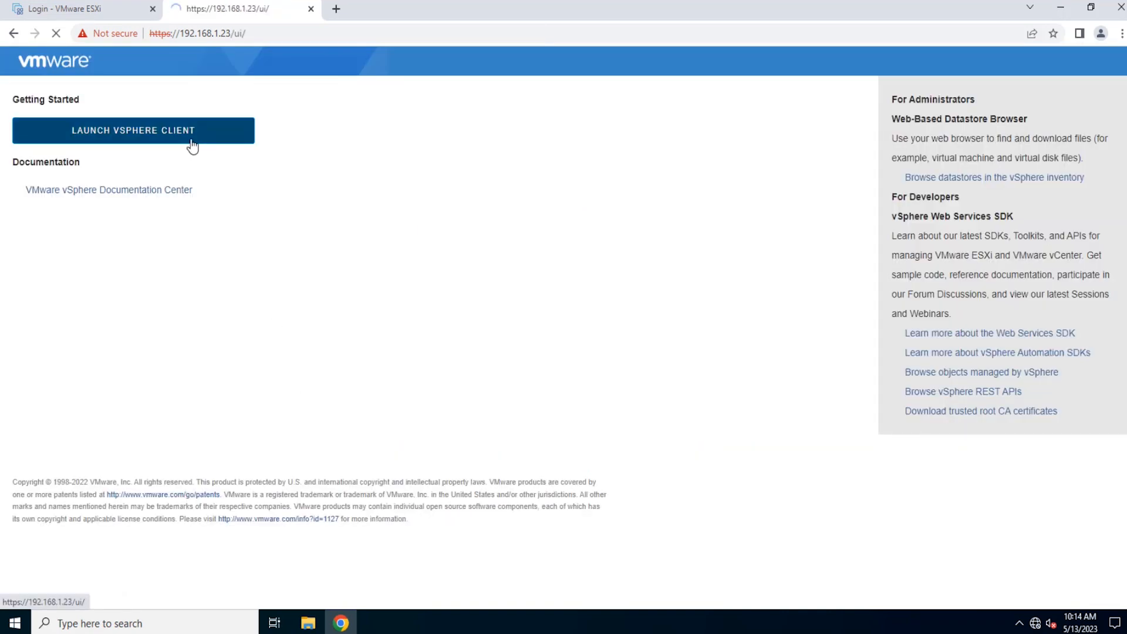
# Step: Log in to the vSphere Client as the administrator of the vsphere.local domain, entering the account password
pyautogui.write('administrator@vsphere')
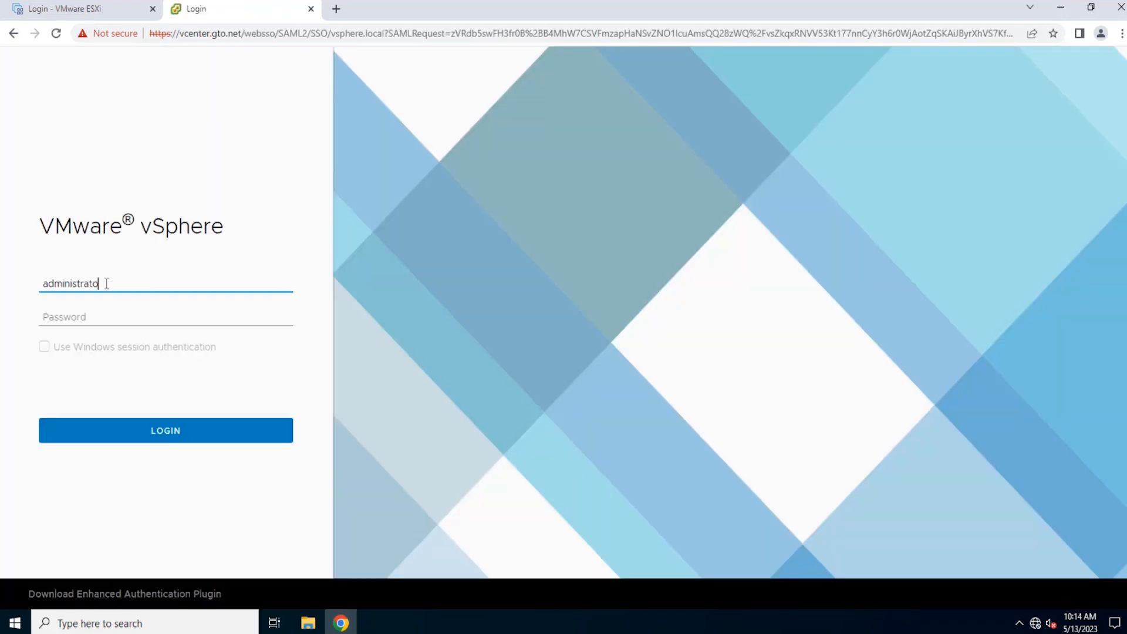
pyautogui.write('.local')
pyautogui.click(102, 316)
pyautogui.write('*********')
pyautogui.press('Return')
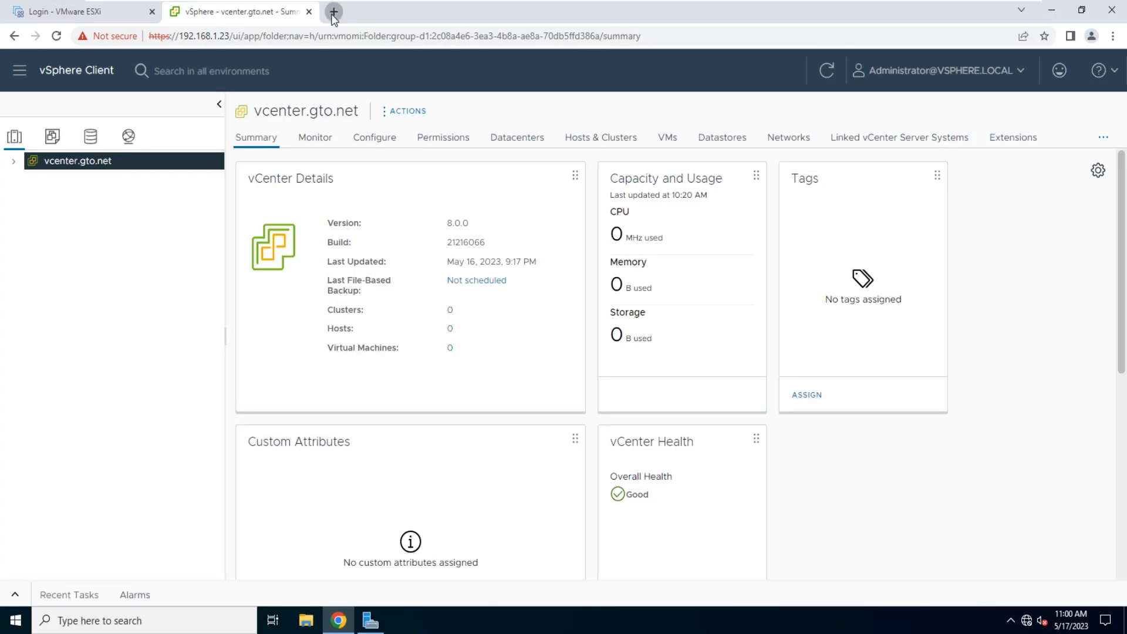
pyautogui.click(333, 12)
pyautogui.write('192.168.1.23:5480')
pyautogui.press('Return')
pyautogui.click(334, 35)
pyautogui.click(98, 37)
pyautogui.write('https://')
pyautogui.press('Return')
# Step: Log in to vCenter Server Management as root, entering the root account password
pyautogui.click(93, 324)
pyautogui.write('root')
pyautogui.click(71, 364)
pyautogui.write('VMware1!')
pyautogui.press('Return')
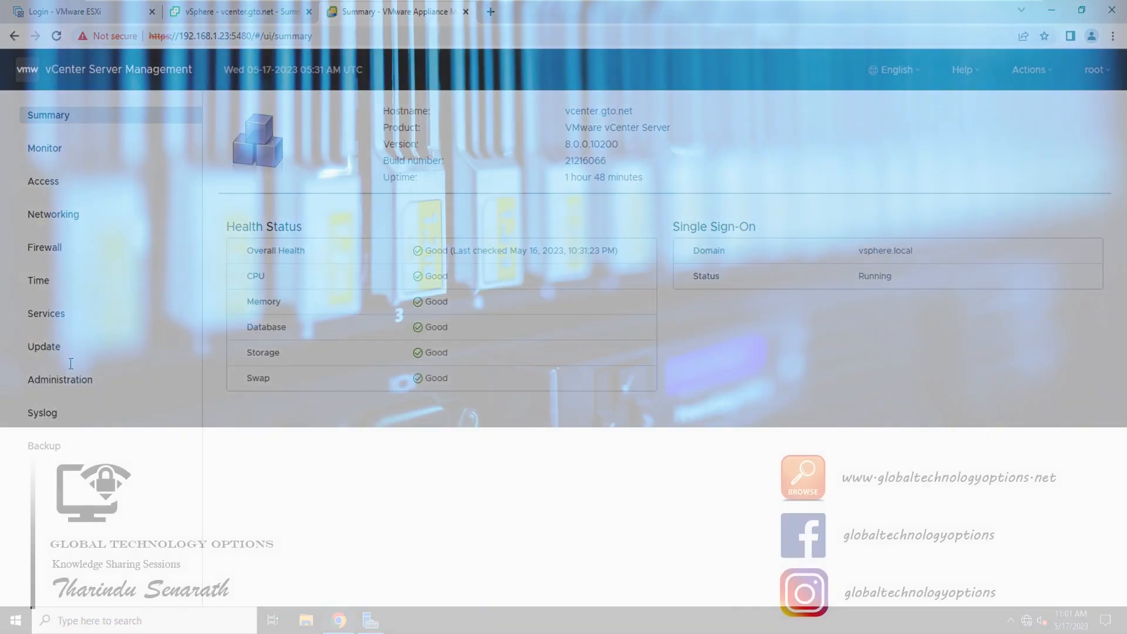